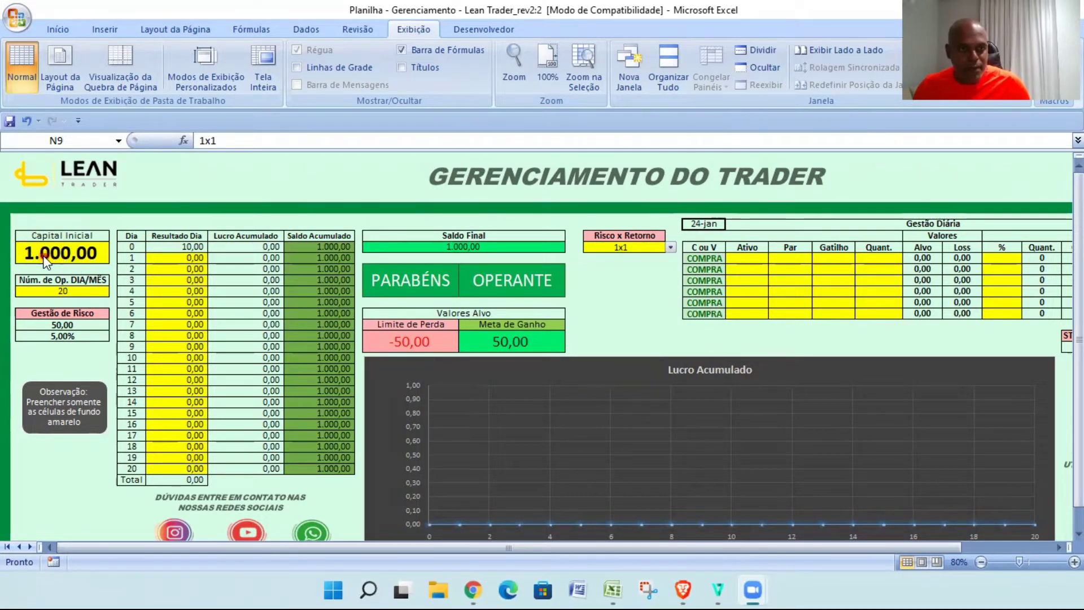
# Set the initial capital (Capital Inicial) to 500.
pyautogui.click(63, 255)
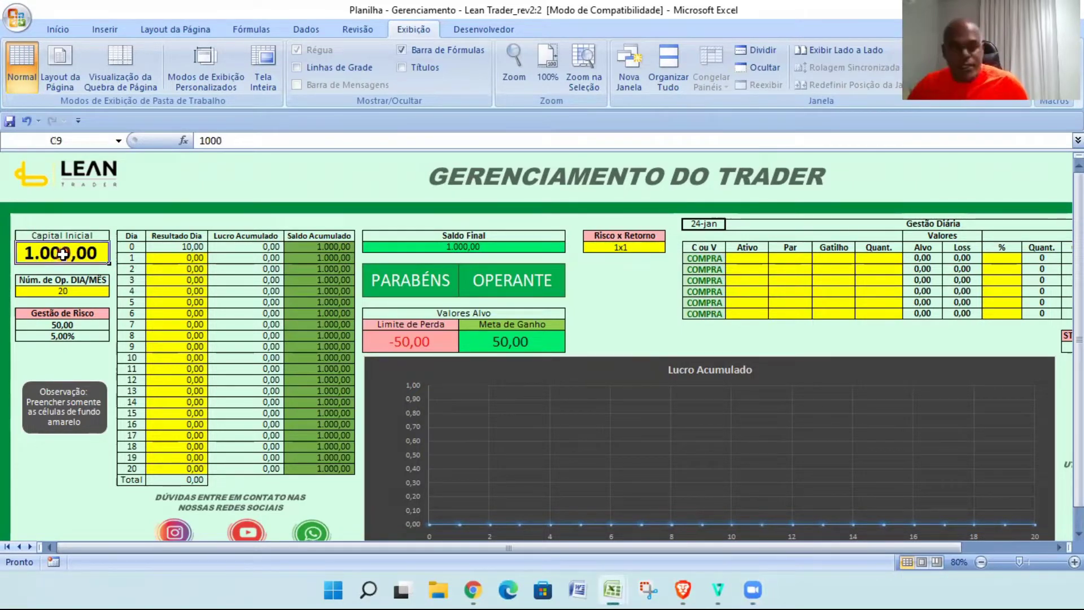
pyautogui.write('500')
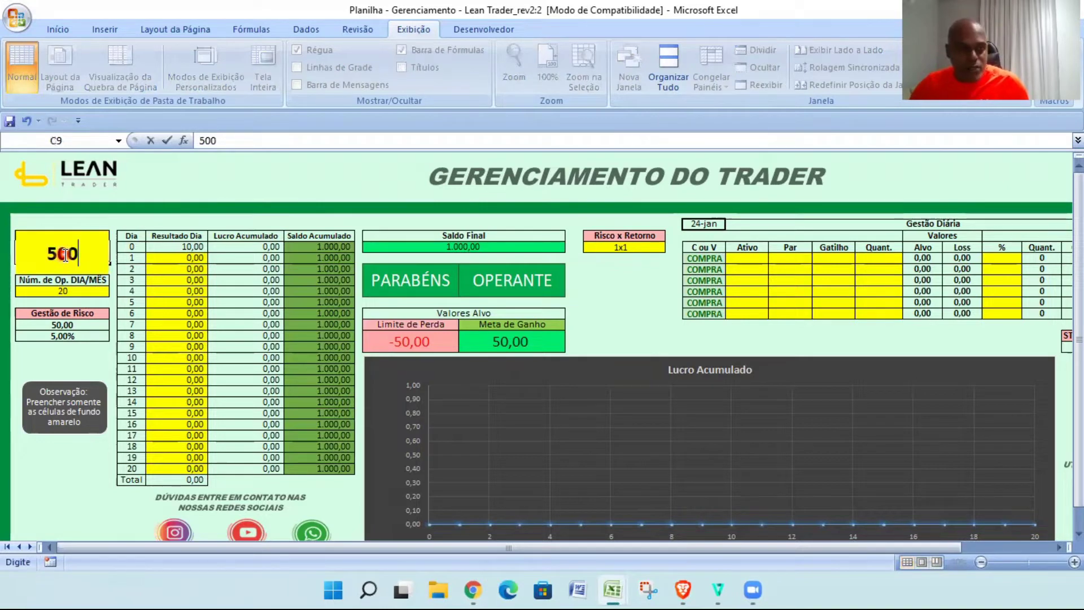
pyautogui.press('Return')
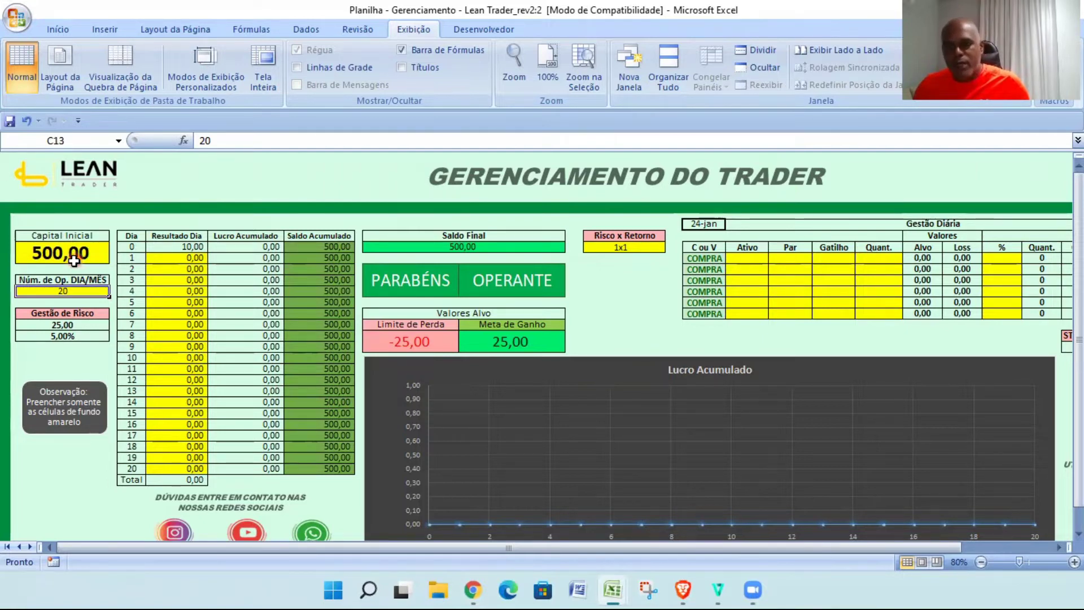
# Try 30 as the number of operations (Núm. de Op. DIA/MÊS), and set it back to 20.
pyautogui.click(51, 297)
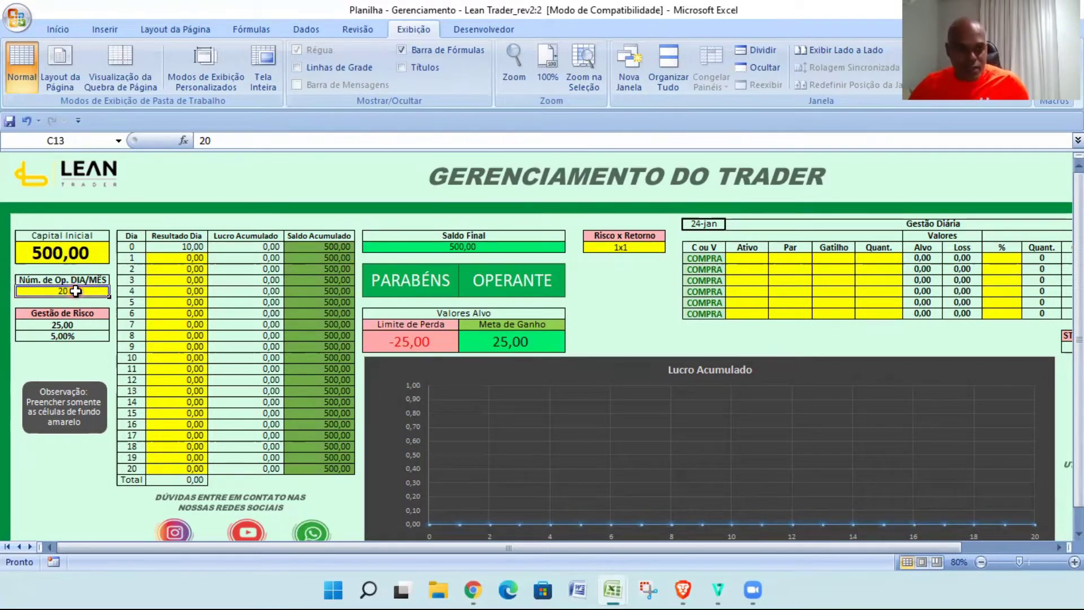
pyautogui.write('30')
pyautogui.press('Return')
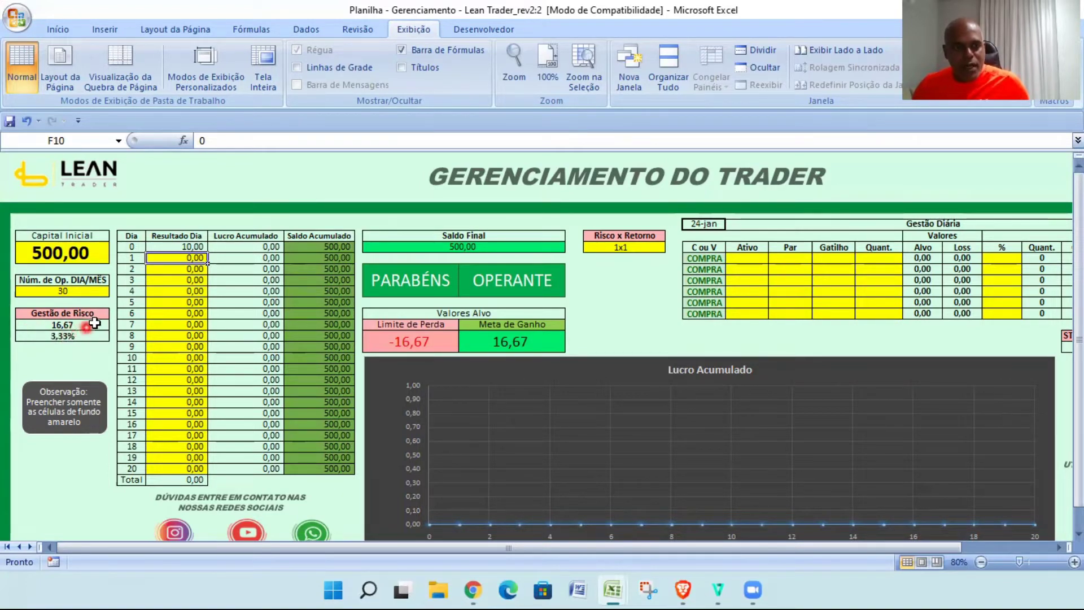
pyautogui.click(82, 292)
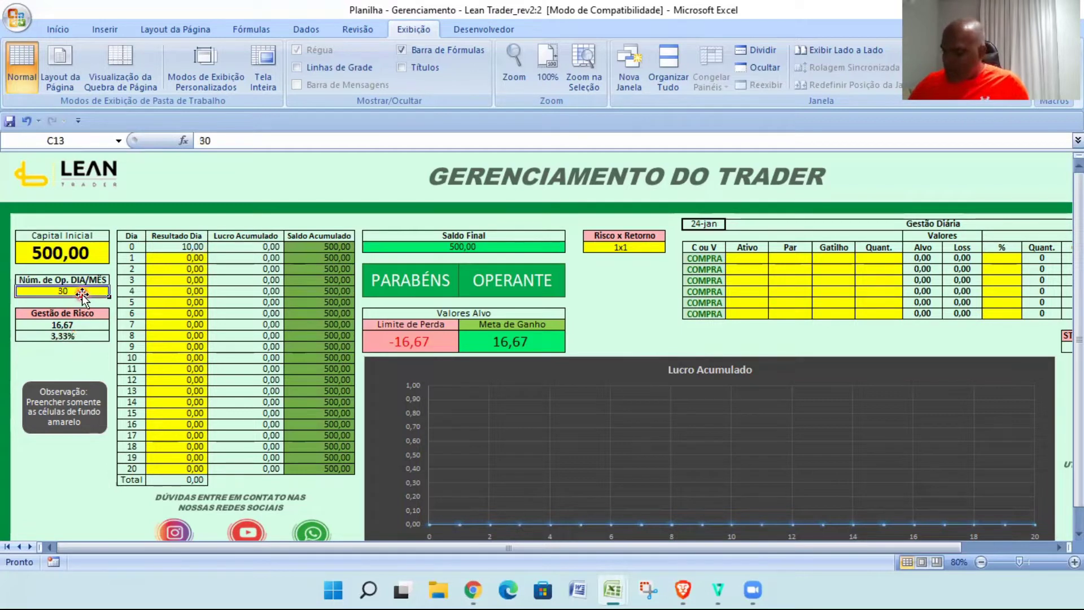
pyautogui.write('20')
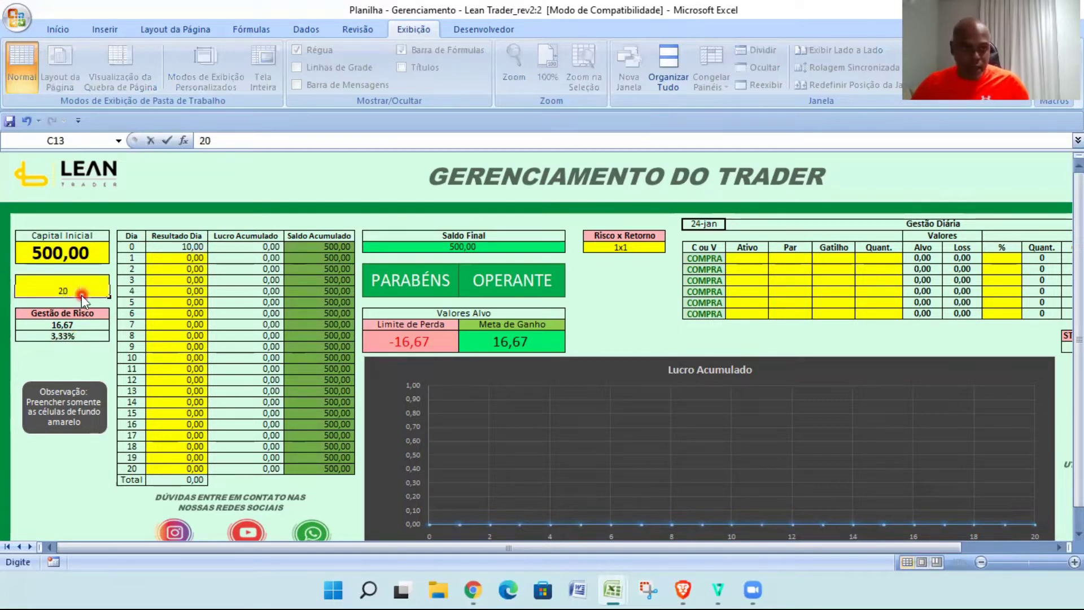
pyautogui.press('Return')
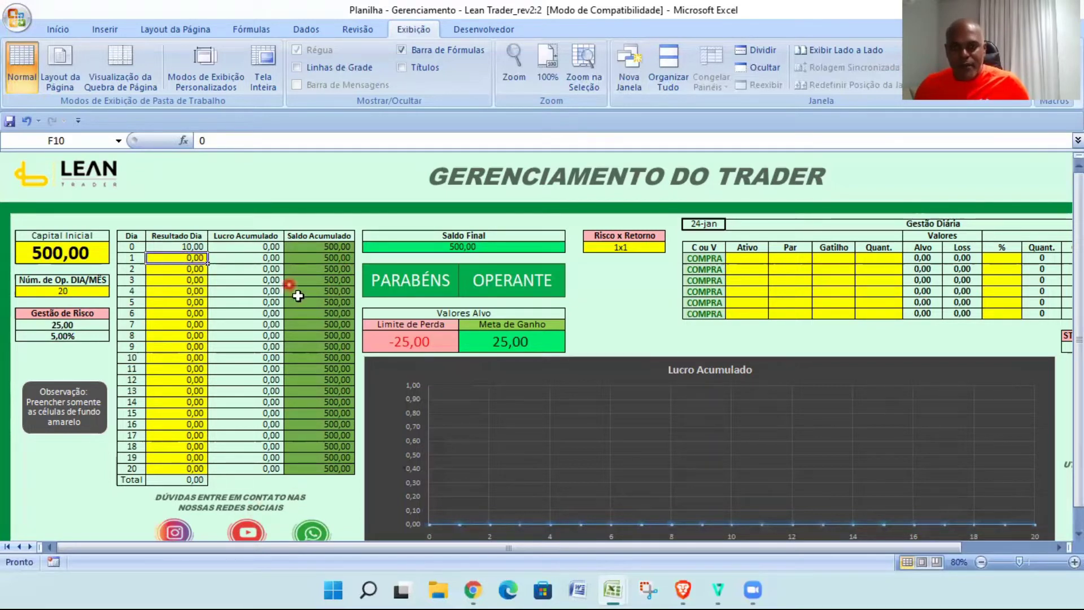
# Set the risk-to-return ratio (Risco x Retorno) to 1x2.
pyautogui.moveTo(571, 549); pyautogui.dragTo(653, 550)
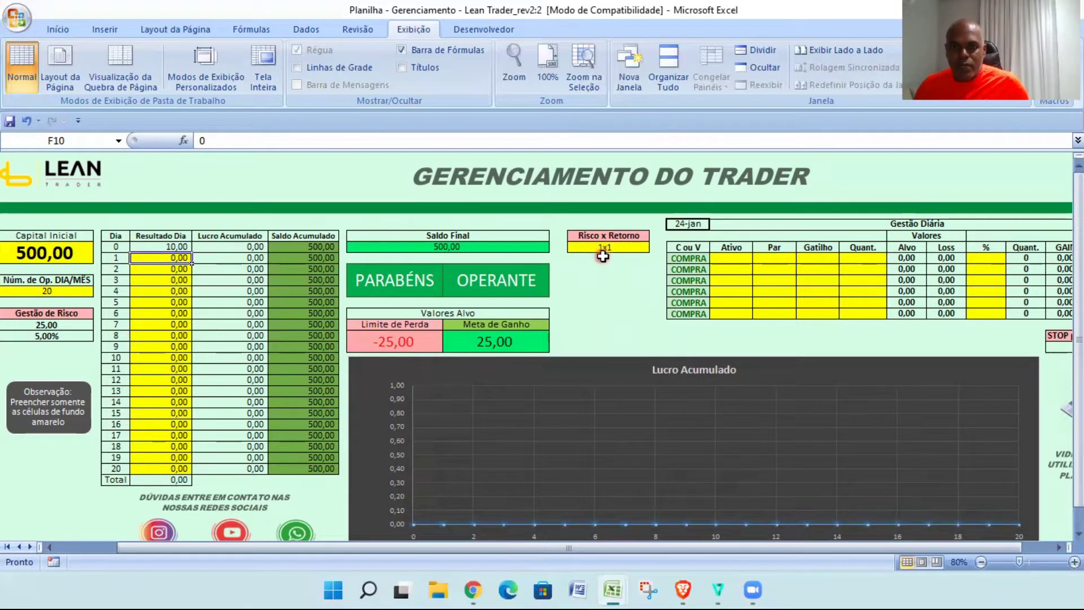
pyautogui.click(635, 249)
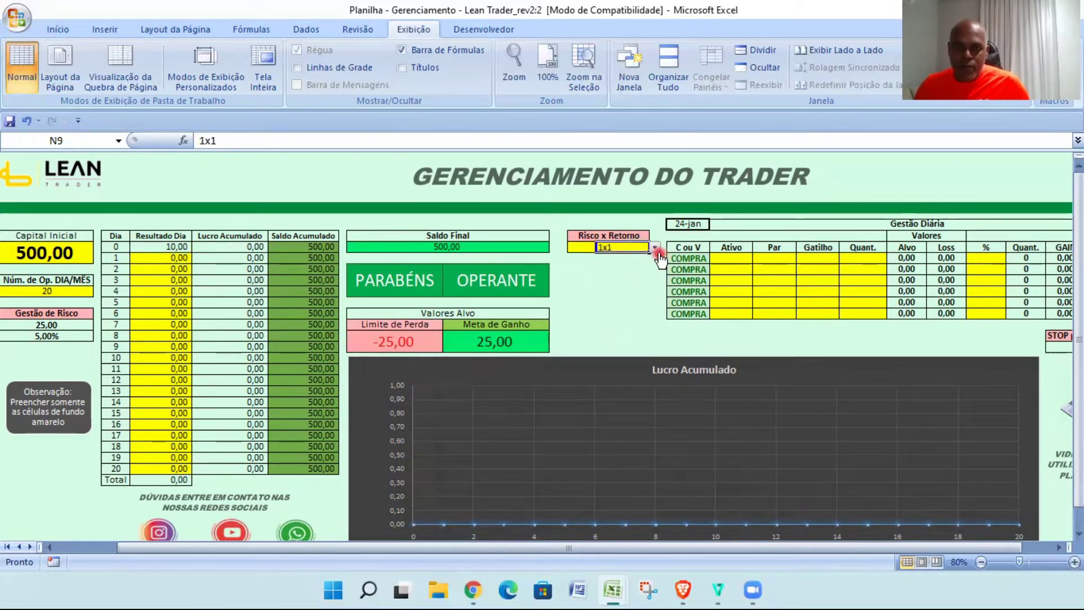
pyautogui.click(656, 249)
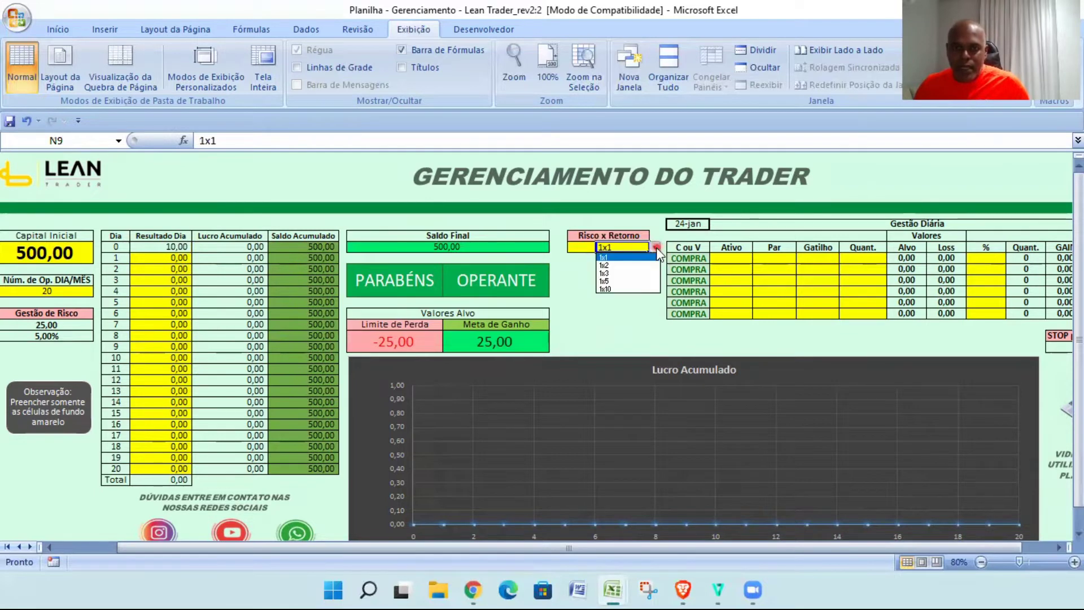
pyautogui.click(620, 266)
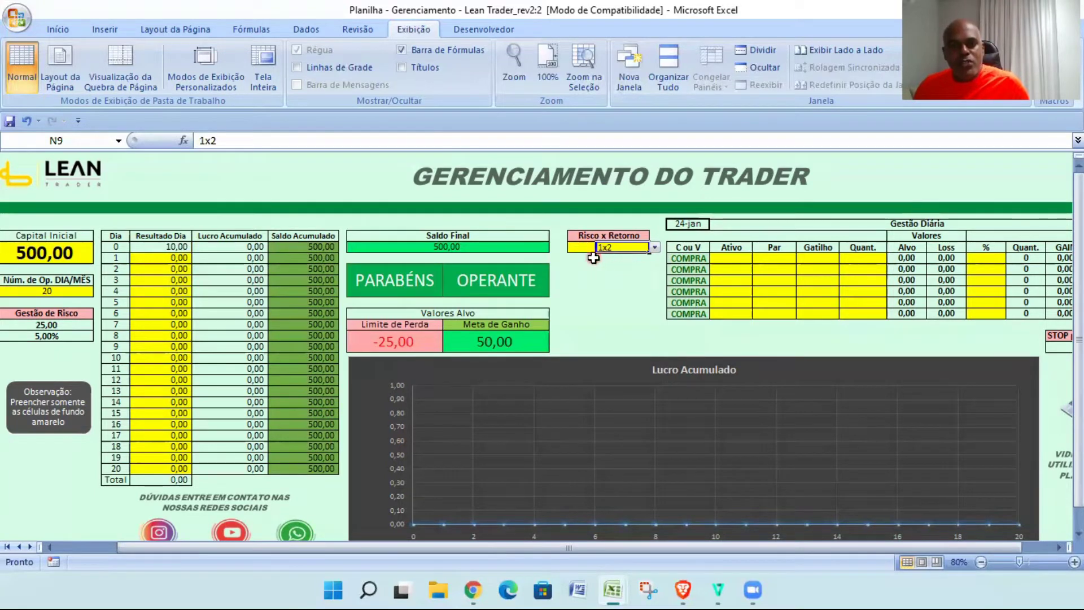
pyautogui.click(644, 246)
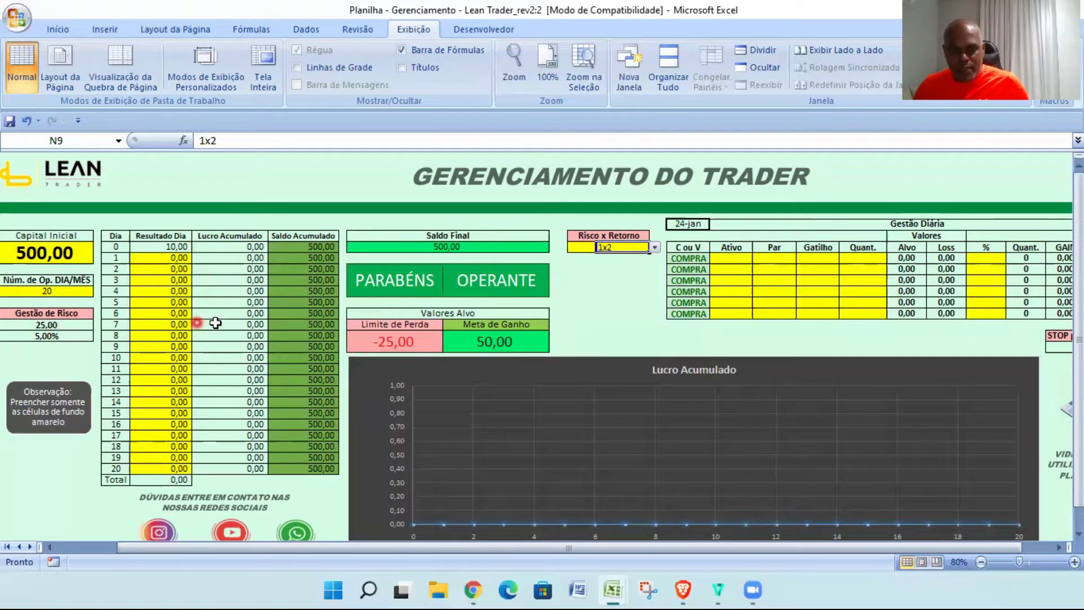
pyautogui.click(618, 251)
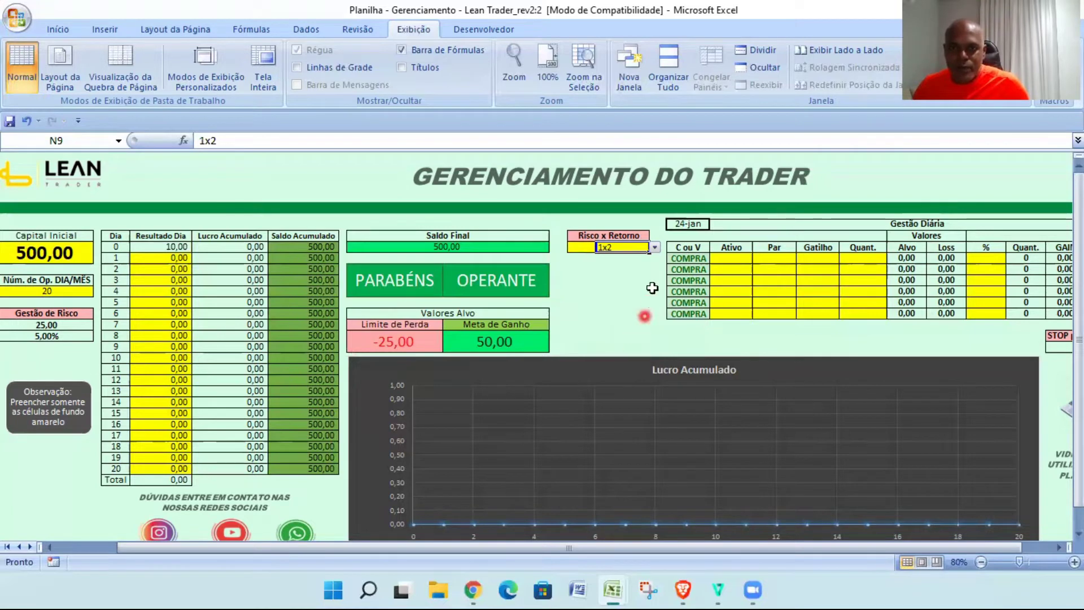
# Try the 1x3 and 1x5 options for the Risco x Retorno ratio.
pyautogui.click(655, 248)
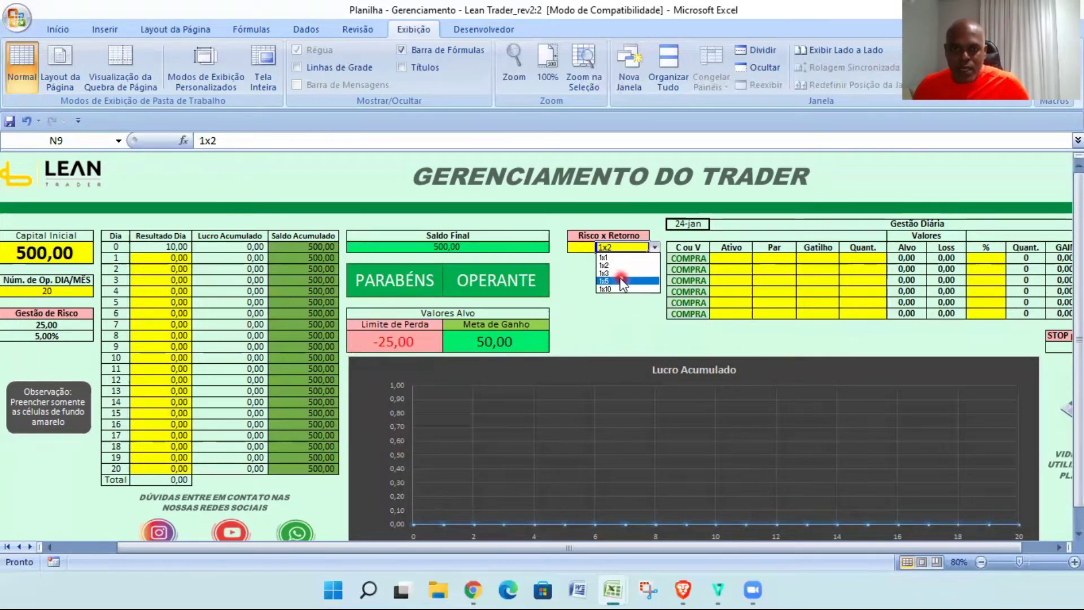
pyautogui.click(618, 273)
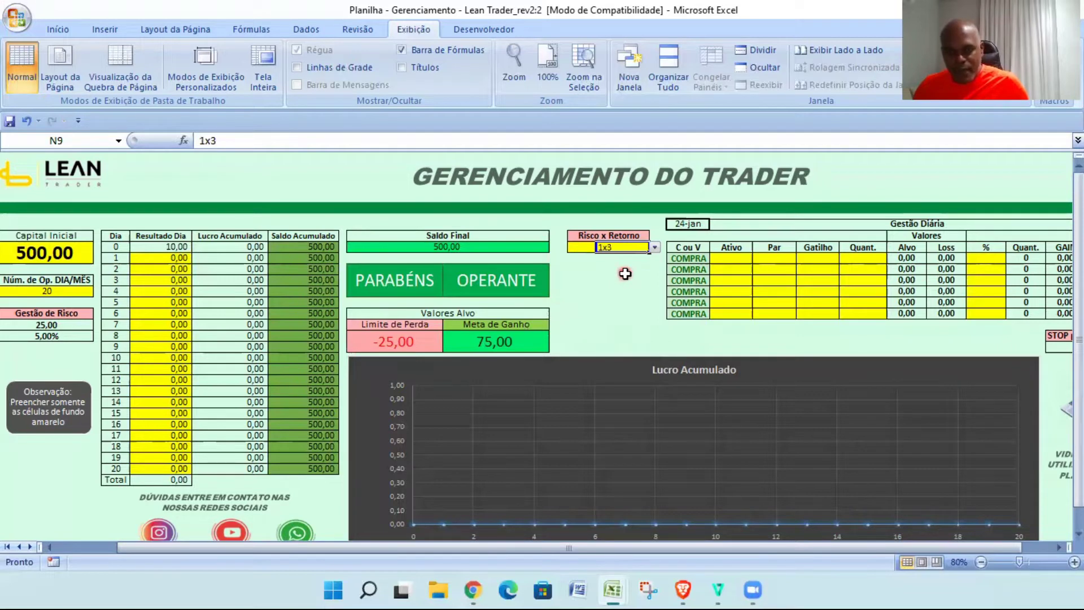
pyautogui.click(654, 248)
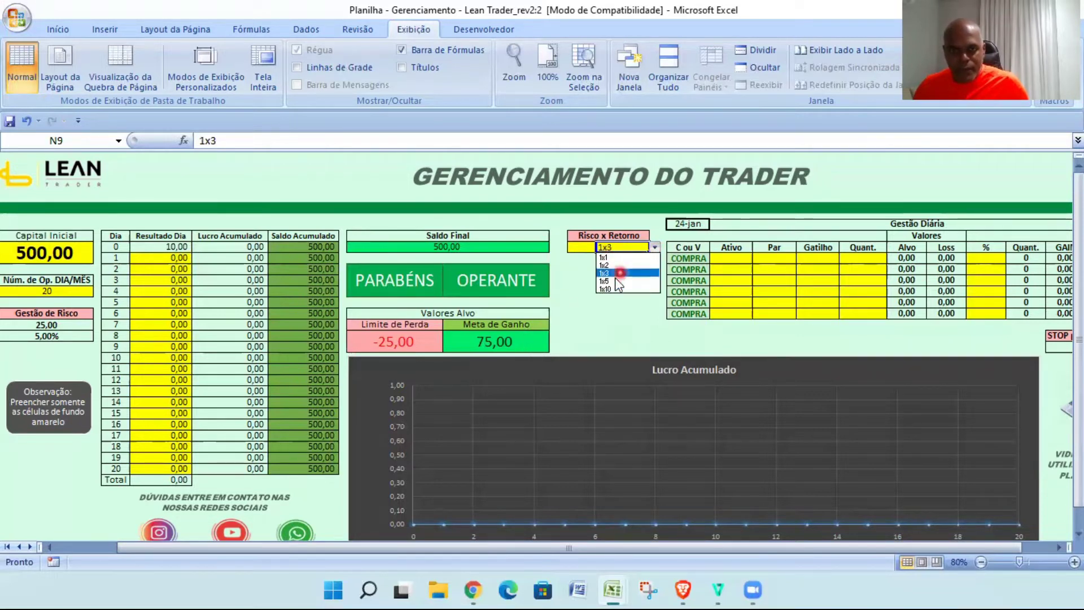
pyautogui.click(615, 281)
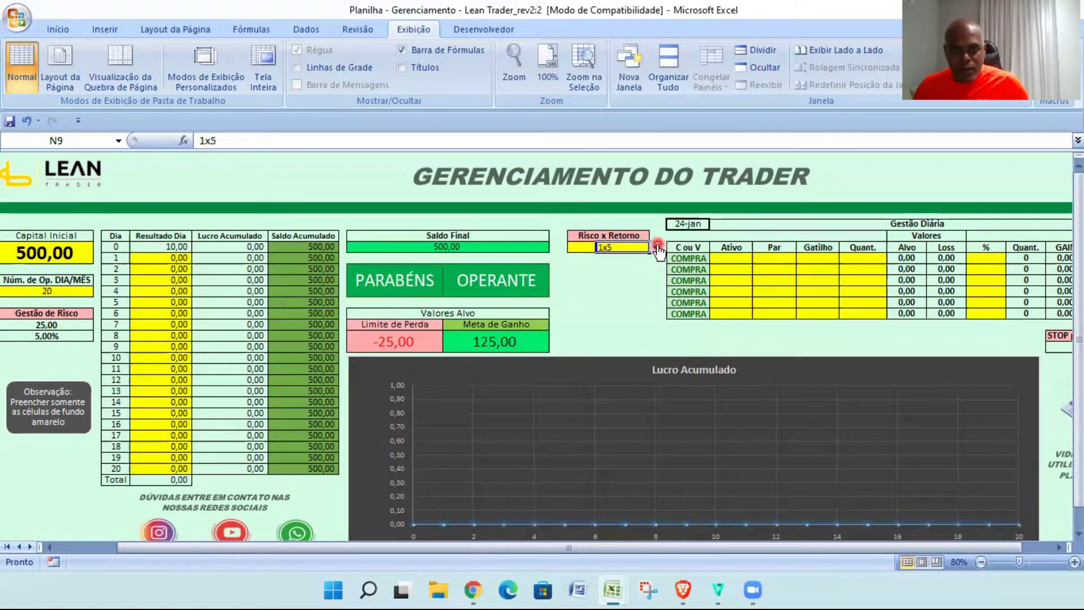
# Set the Risco x Retorno ratio to 1x10.
pyautogui.click(656, 247)
pyautogui.click(619, 288)
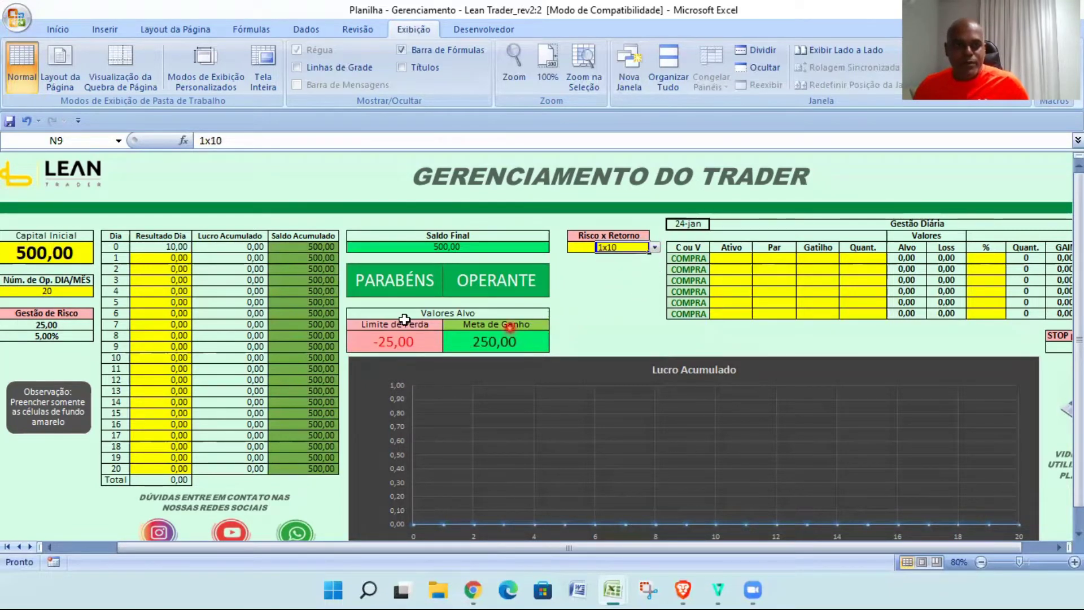
# Change the initial capital (Capital Inicial) to 750.
pyautogui.click(50, 255)
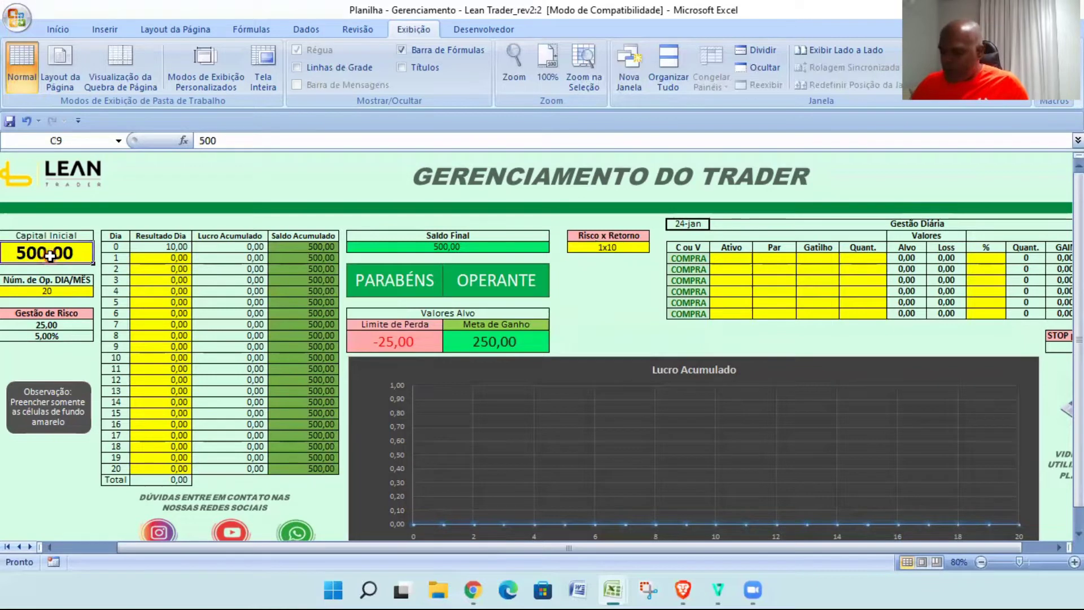
pyautogui.write('750')
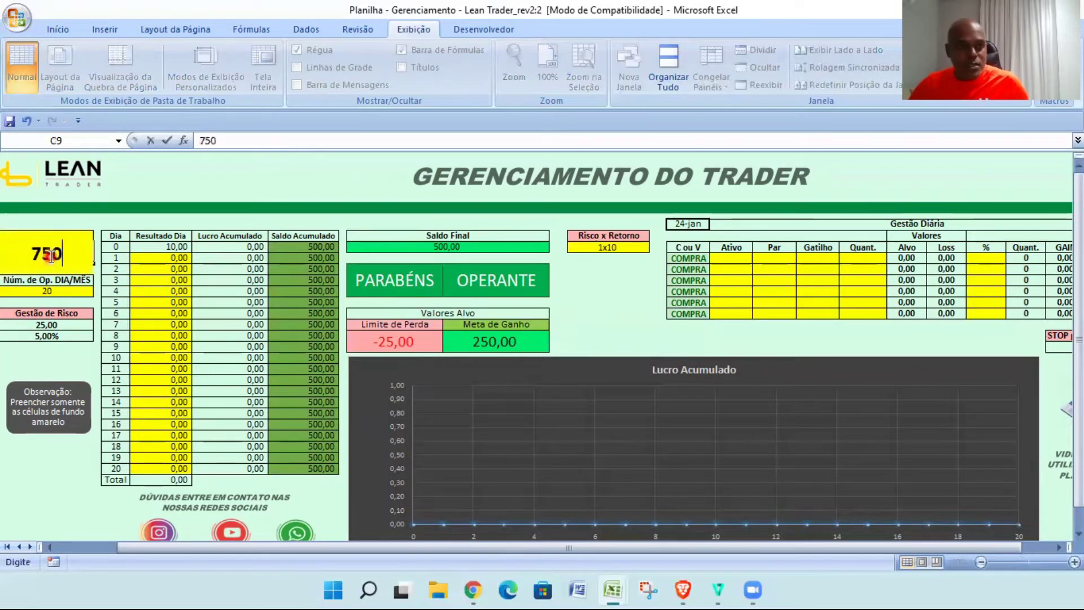
pyautogui.press('Return')
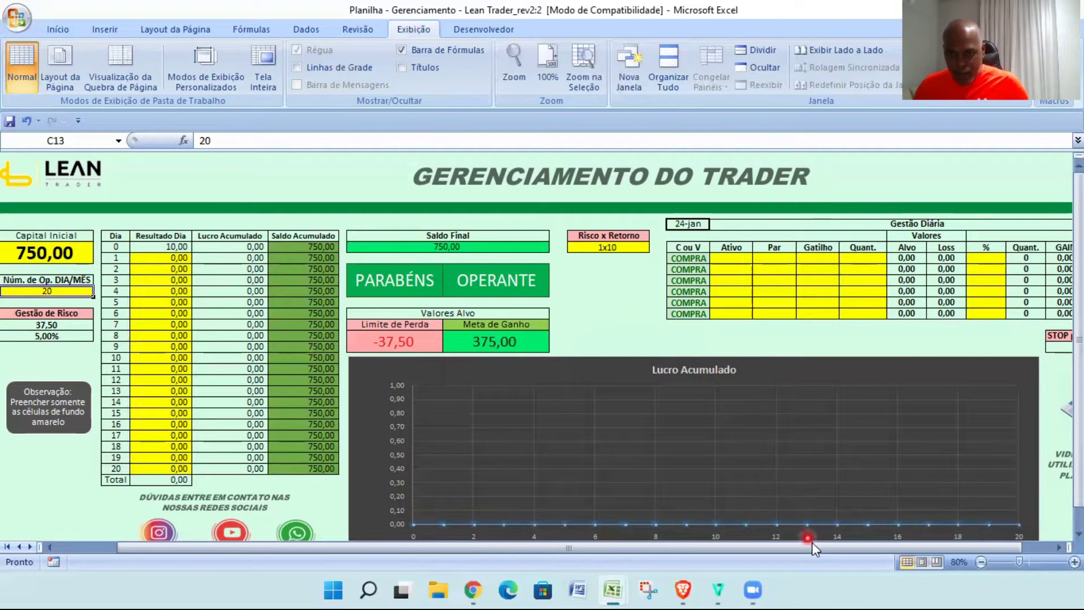
# Fill the first Gestão Diária row with bnb as the asset (Ativo) and usdt as the pair (Par).
pyautogui.moveTo(815, 547); pyautogui.dragTo(847, 547)
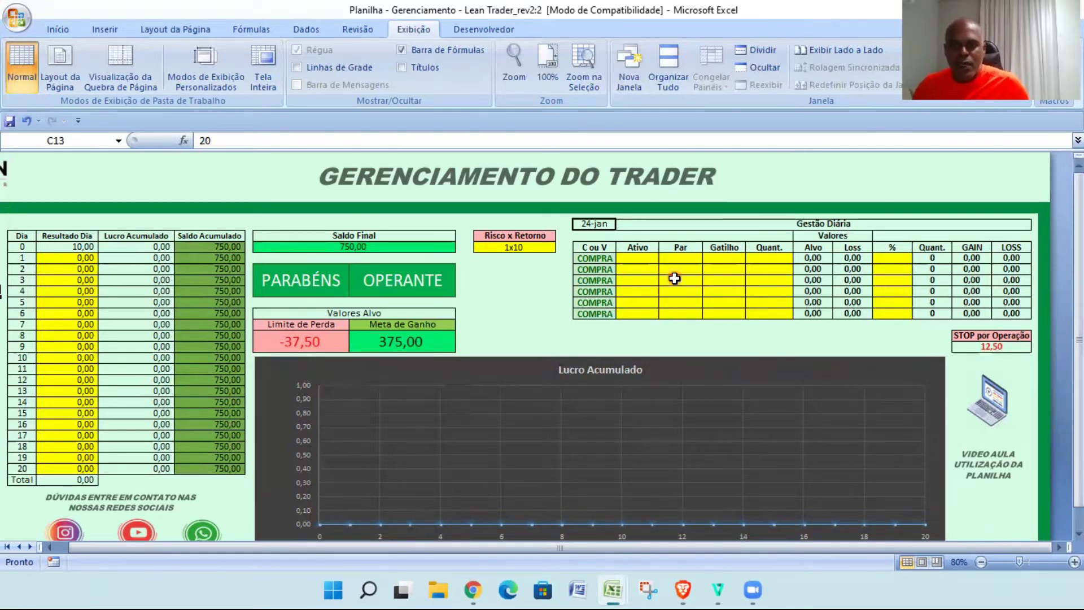
pyautogui.click(636, 258)
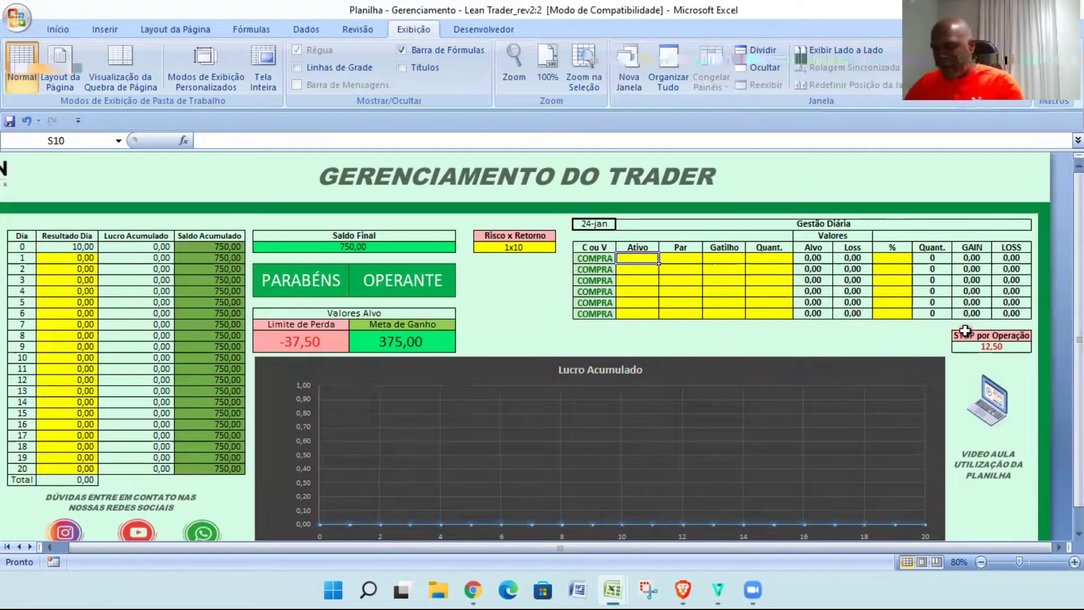
pyautogui.write('bnb')
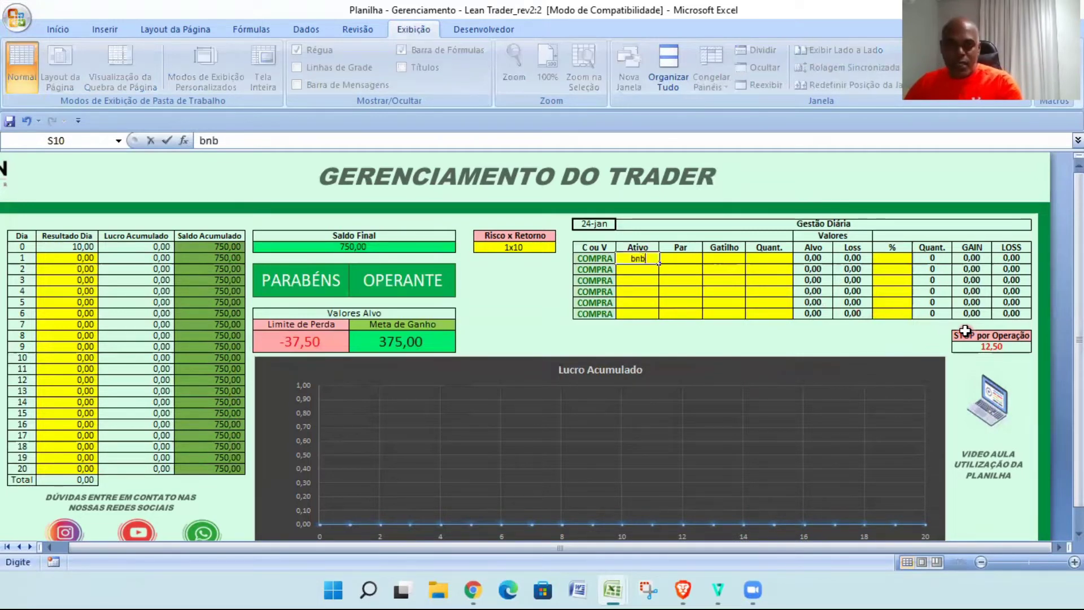
pyautogui.press('Return')
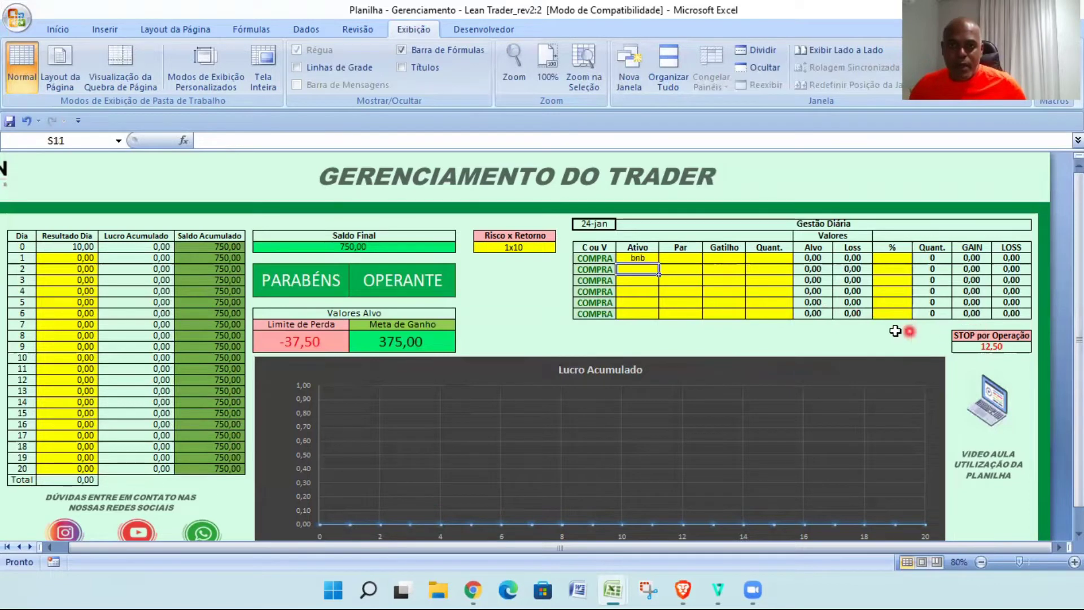
pyautogui.click(681, 260)
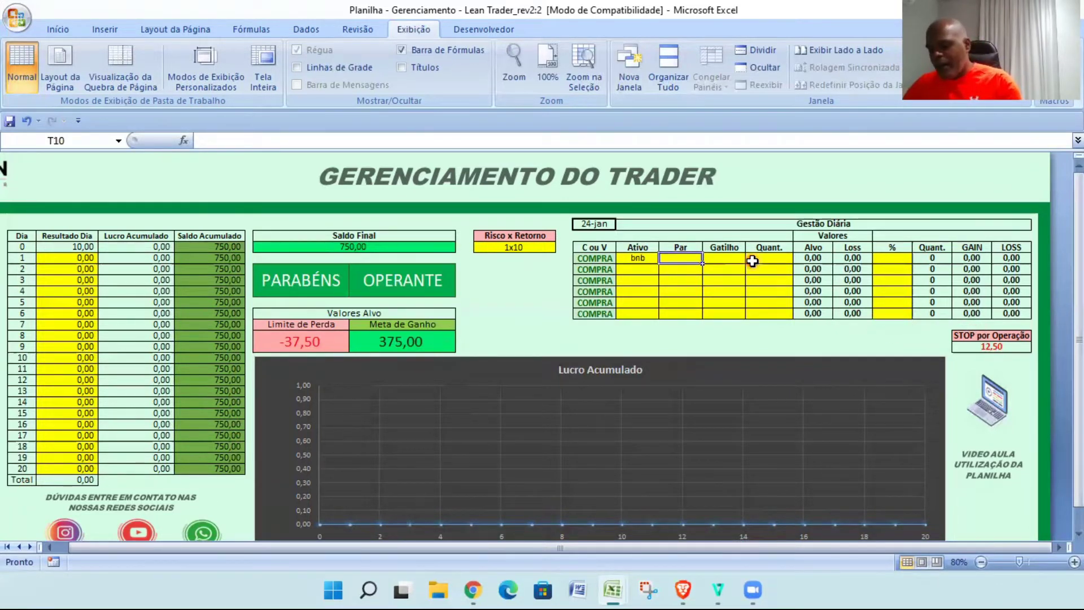
pyautogui.write('usdt')
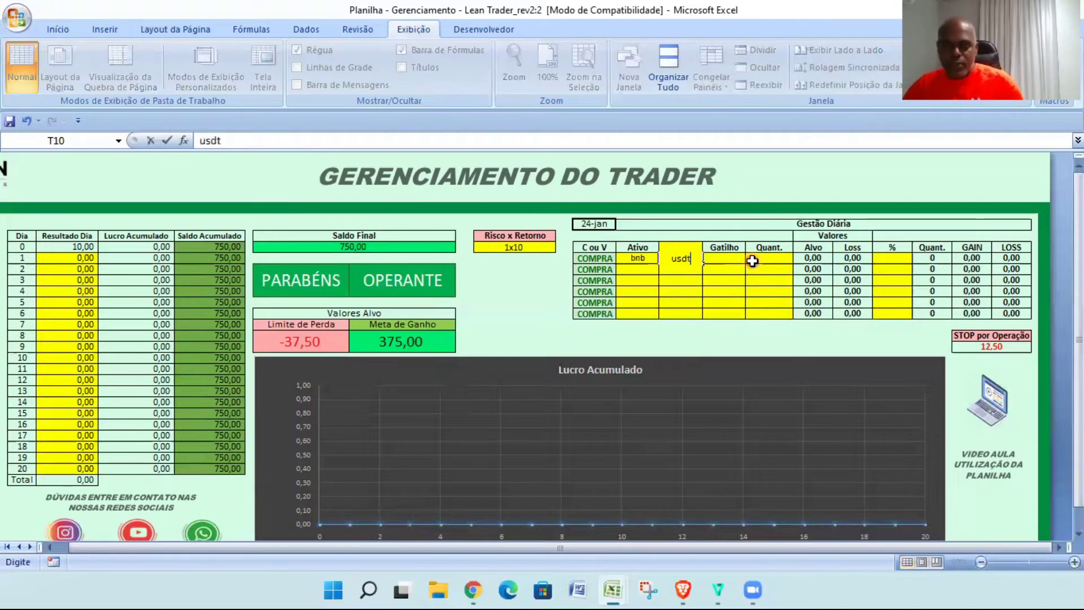
pyautogui.press('Return')
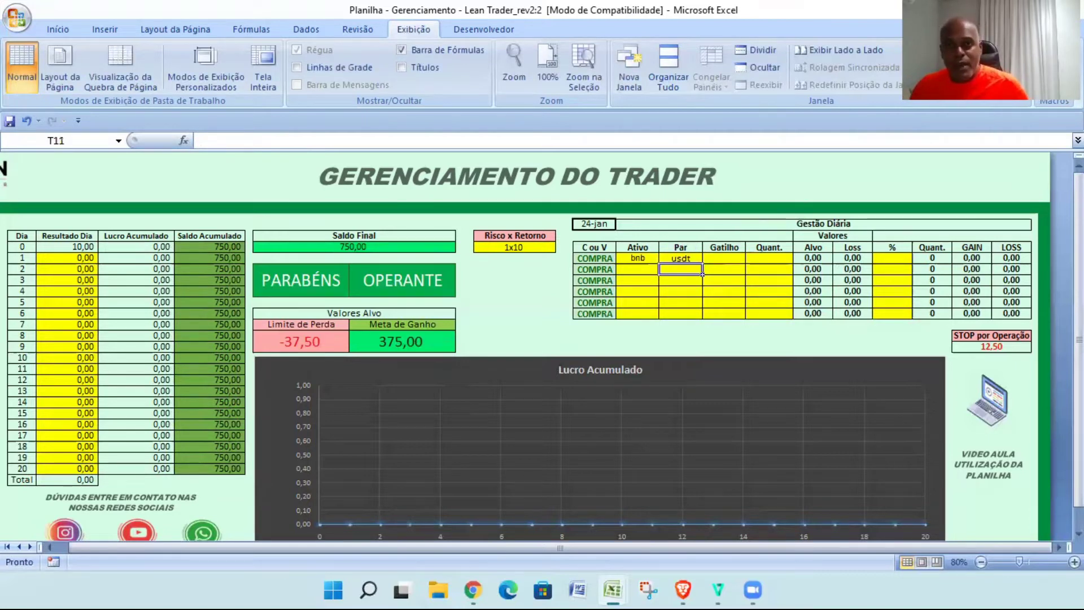
# Enter a Gatilho of 370 and a Quant. of 1 for the bnb/usdt row of Gestão Diária.
pyautogui.hotkey('alt', 'Tab')
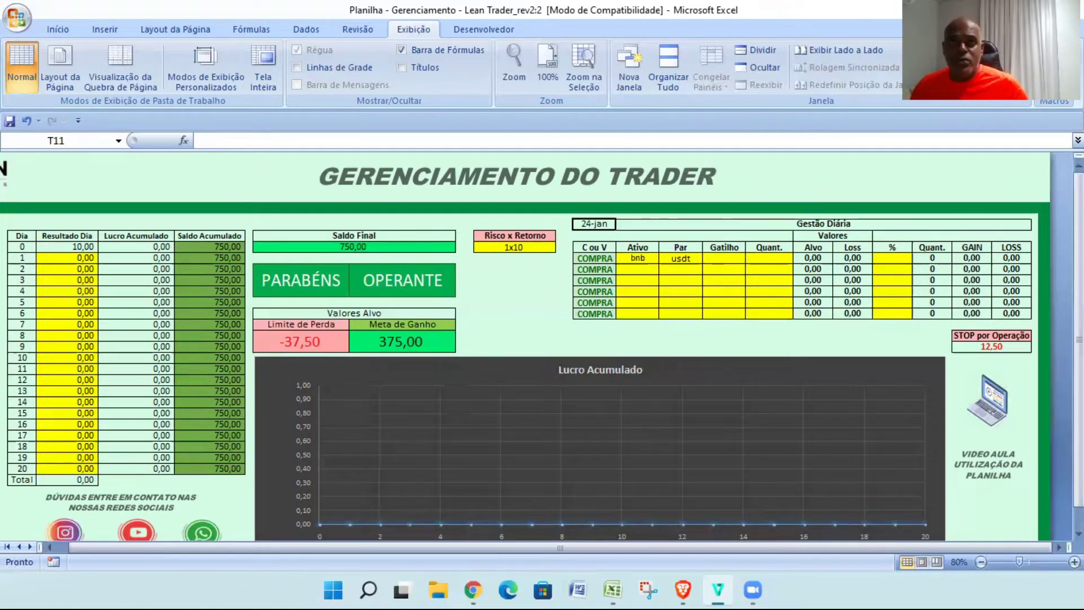
pyautogui.click(728, 259)
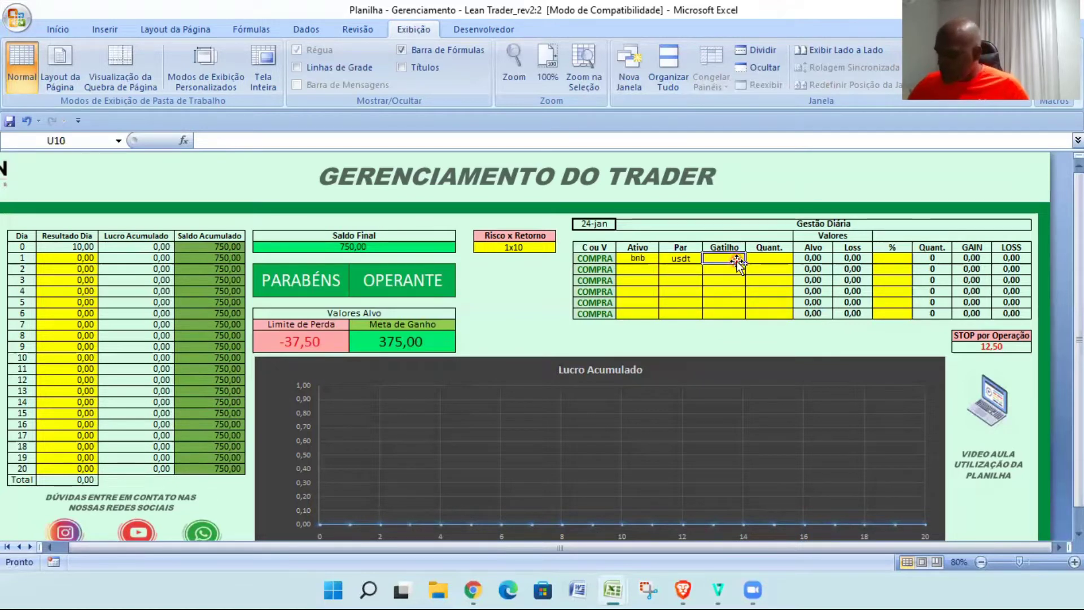
pyautogui.write('370')
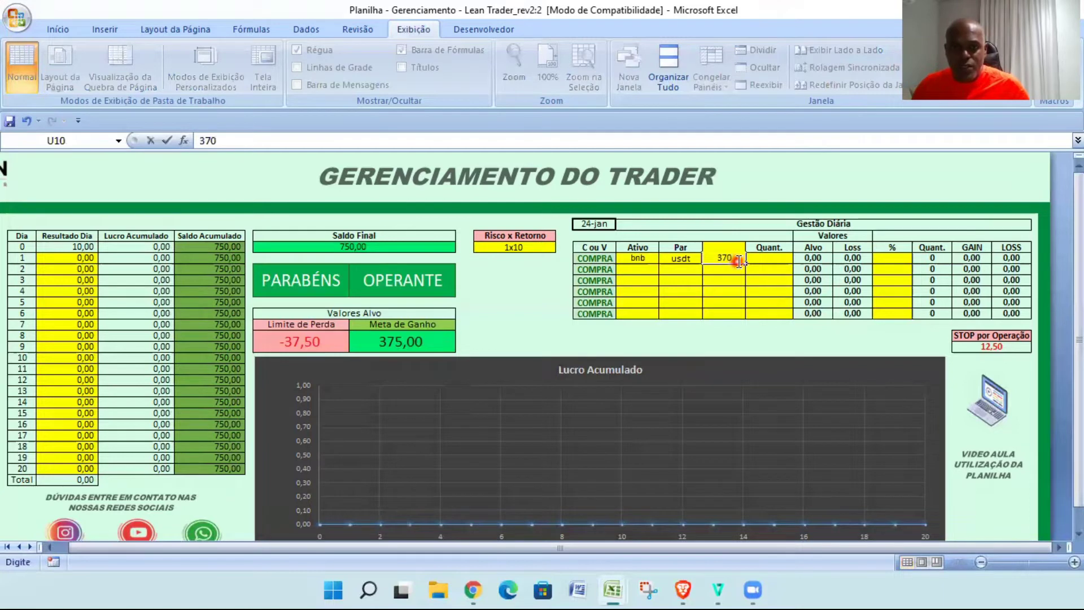
pyautogui.press('Return')
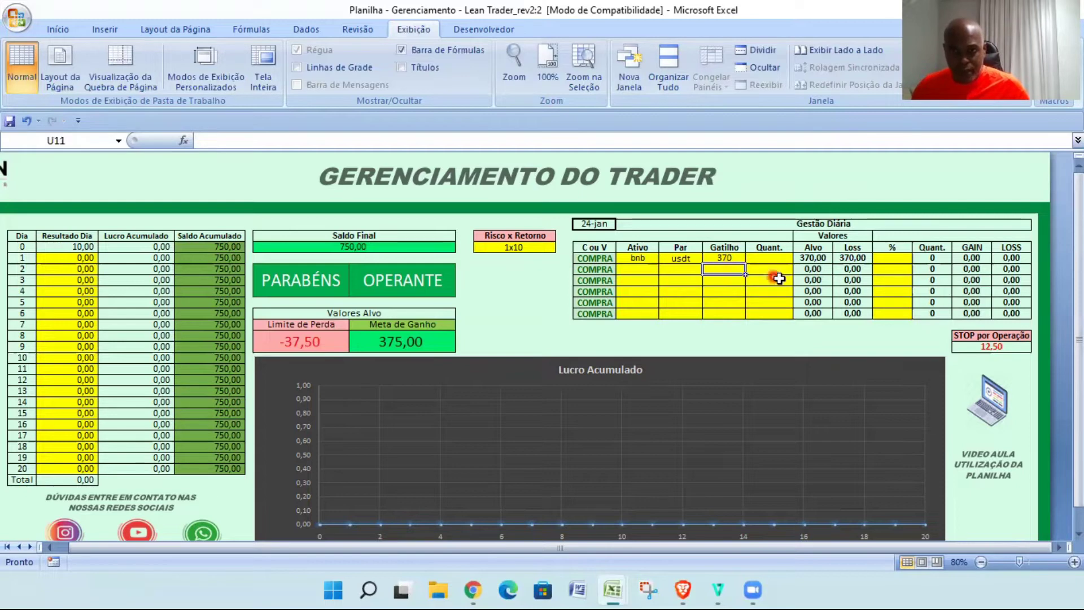
pyautogui.click(778, 259)
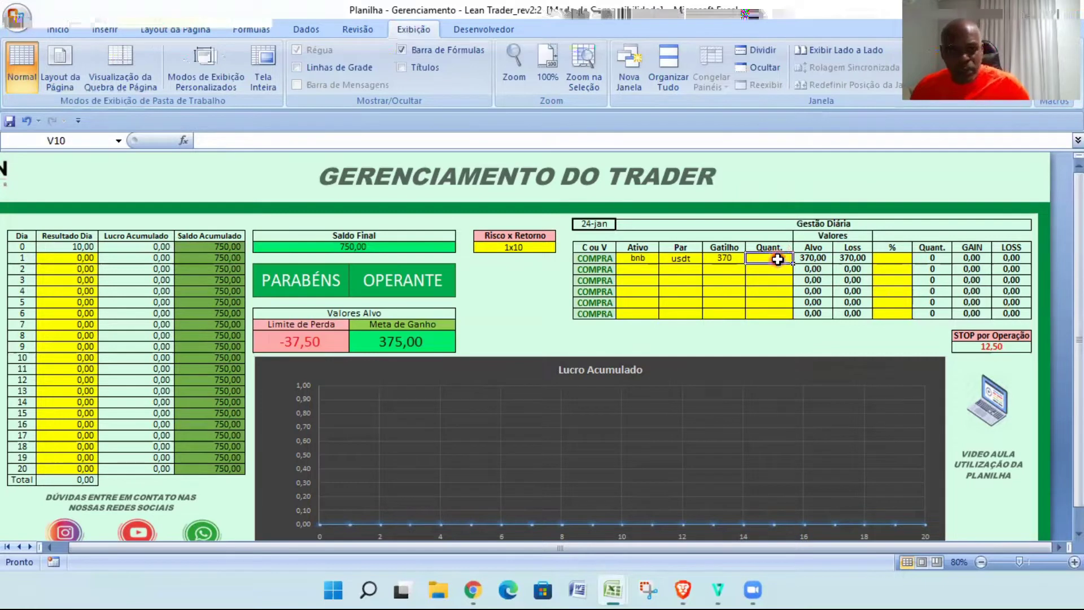
pyautogui.write('1')
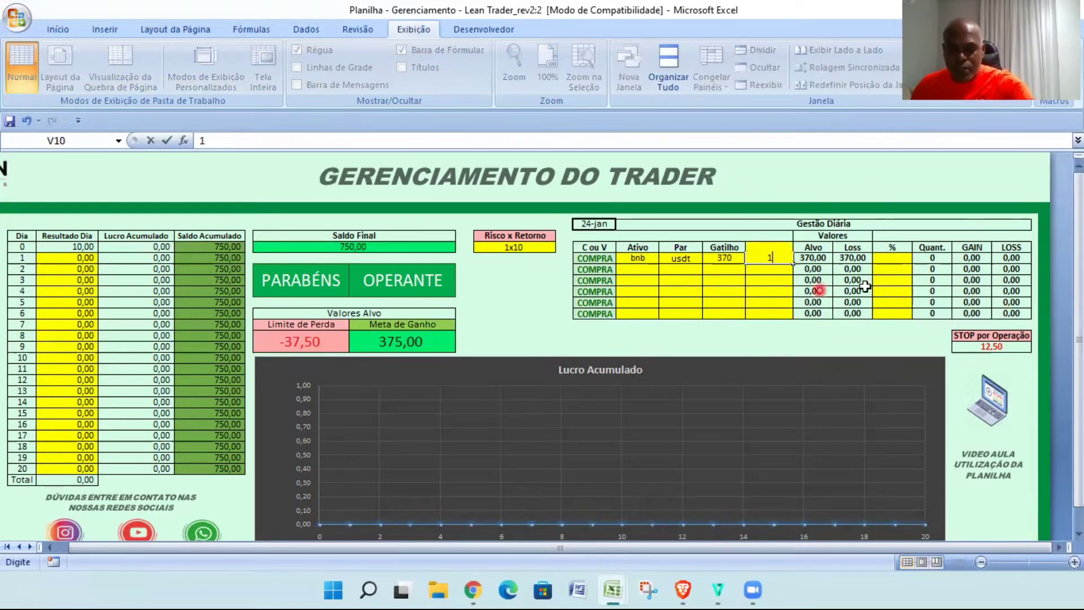
pyautogui.press('Return')
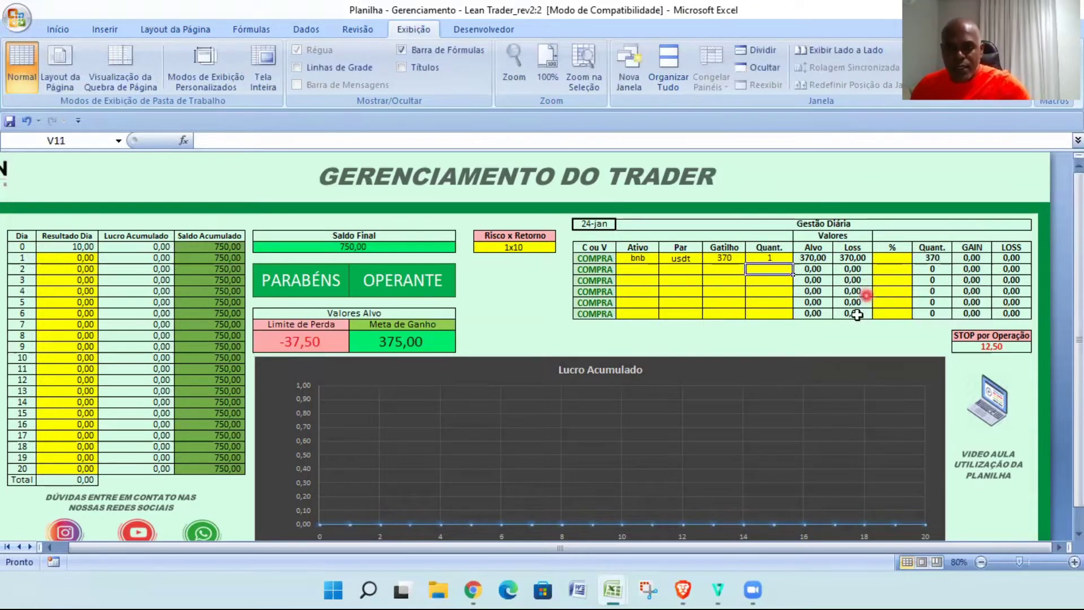
# Set the Risco x Retorno ratio to 1x1.
pyautogui.click(512, 249)
pyautogui.click(561, 248)
pyautogui.click(524, 260)
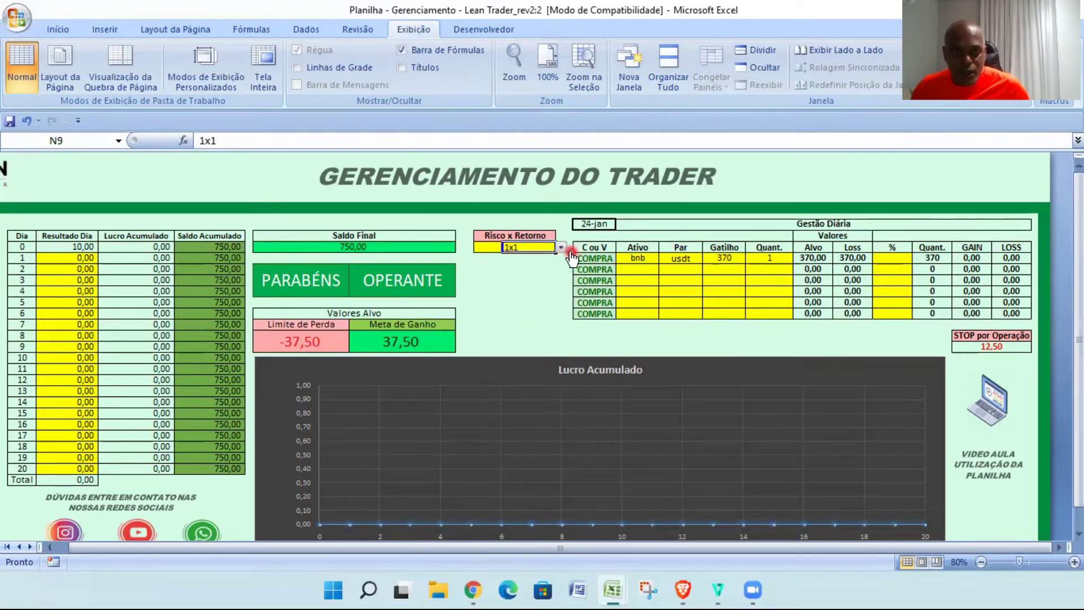
# Try the 1x2 option for the Risco x Retorno ratio and switch it back to 1x1.
pyautogui.click(561, 247)
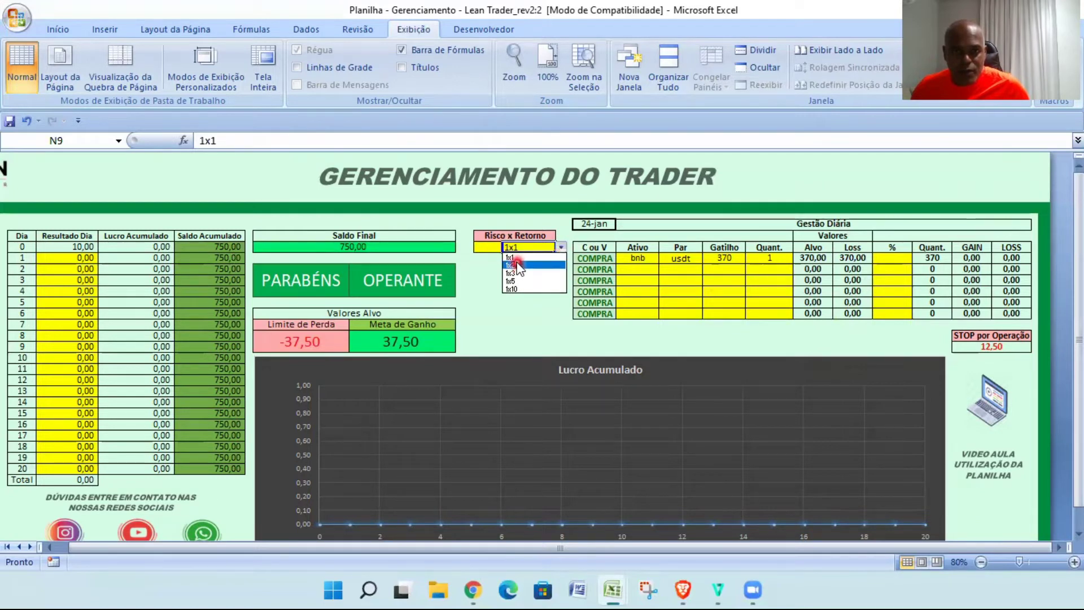
pyautogui.click(518, 265)
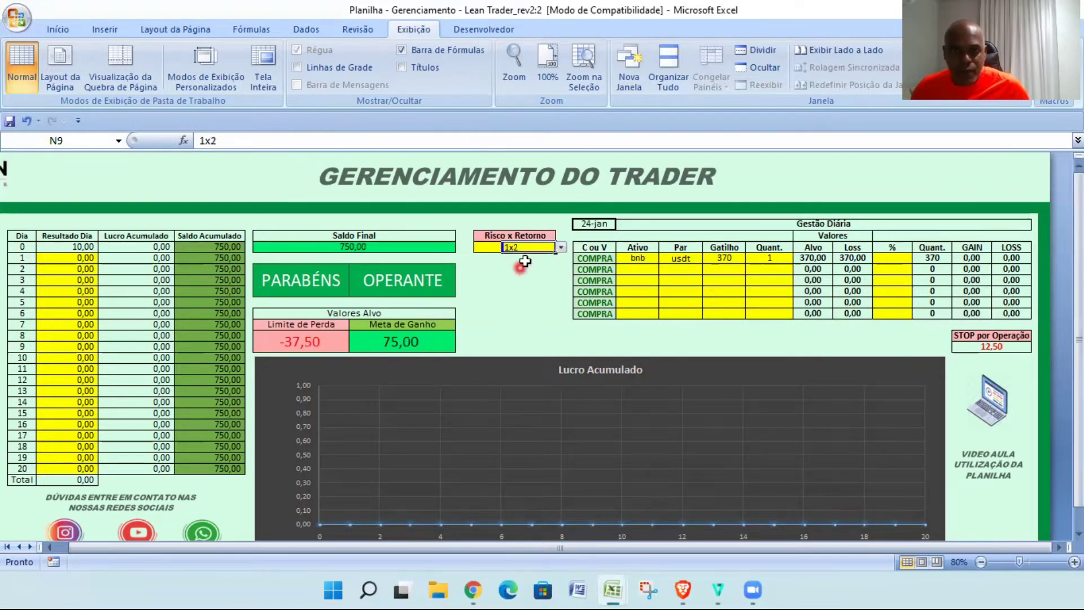
pyautogui.click(561, 248)
pyautogui.click(511, 258)
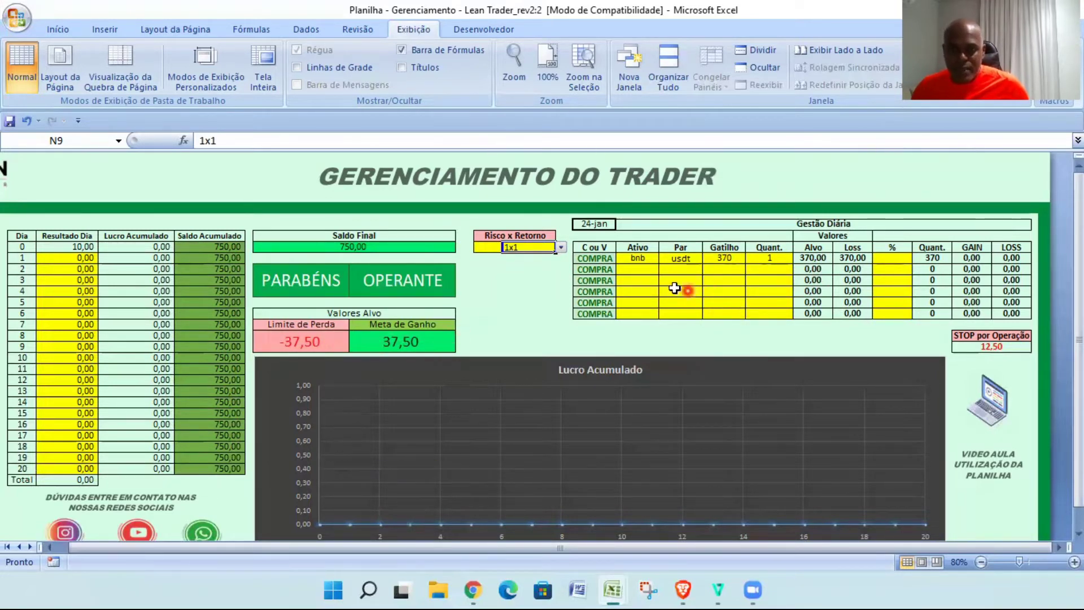
# In the Lean Trader_rev1 workbook, clear the Gatilho, Quant. and % values from the first two Gestão Diária rows.
pyautogui.click(620, 262)
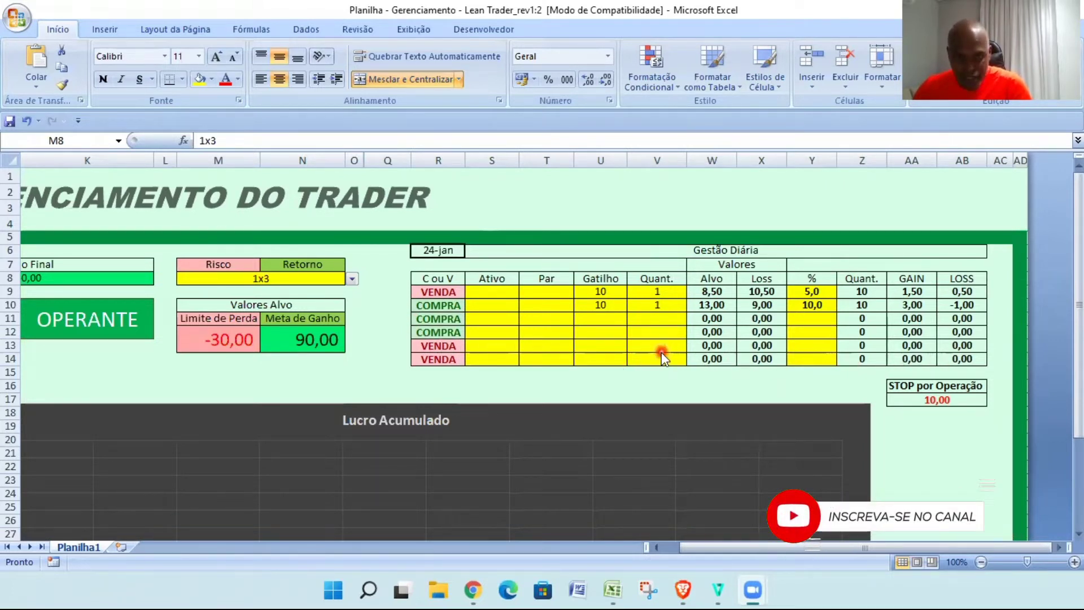
pyautogui.hotkey('alt', 'Tab')
pyautogui.click(445, 294)
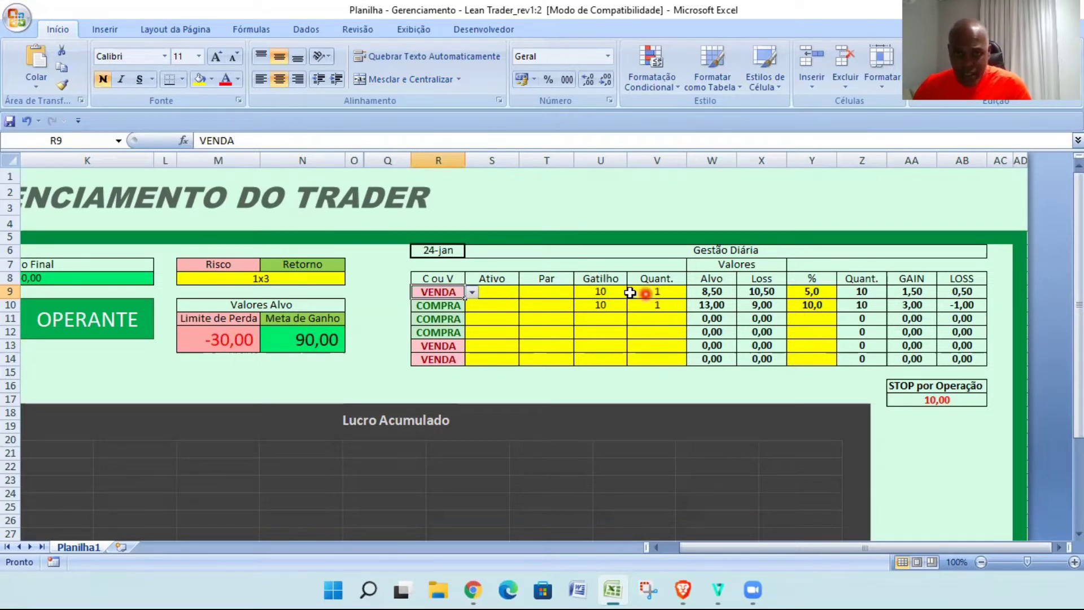
pyautogui.moveTo(604, 292); pyautogui.dragTo(671, 305)
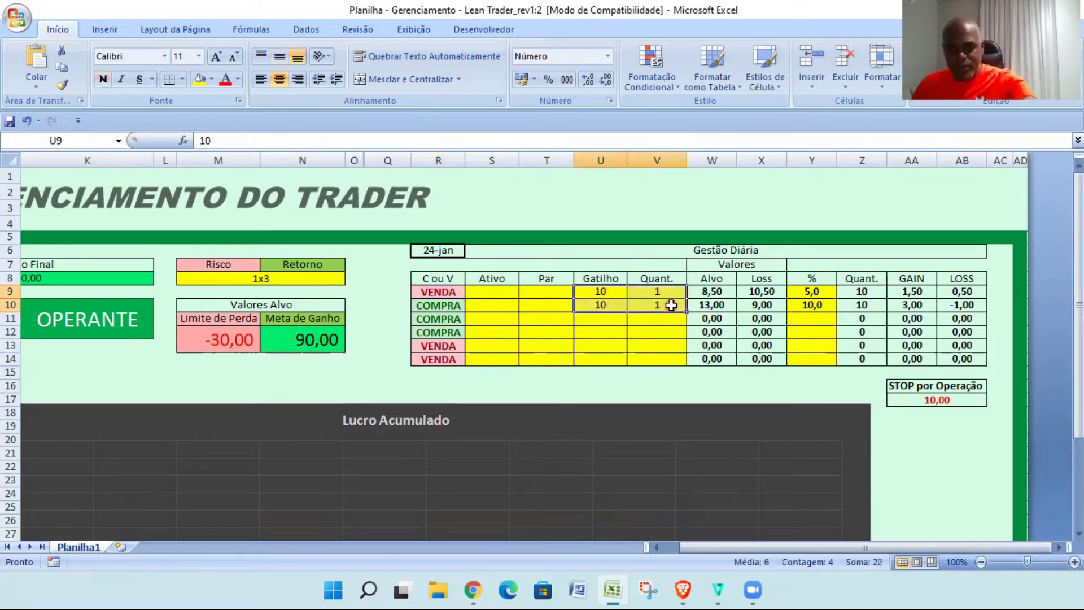
pyautogui.press('Delete')
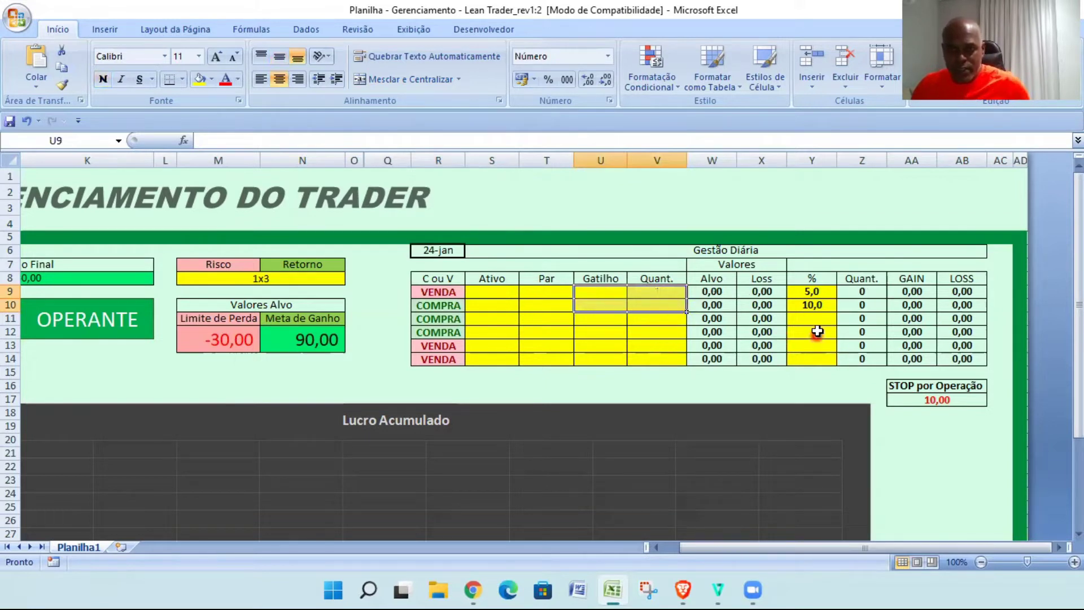
pyautogui.moveTo(815, 292); pyautogui.dragTo(819, 303)
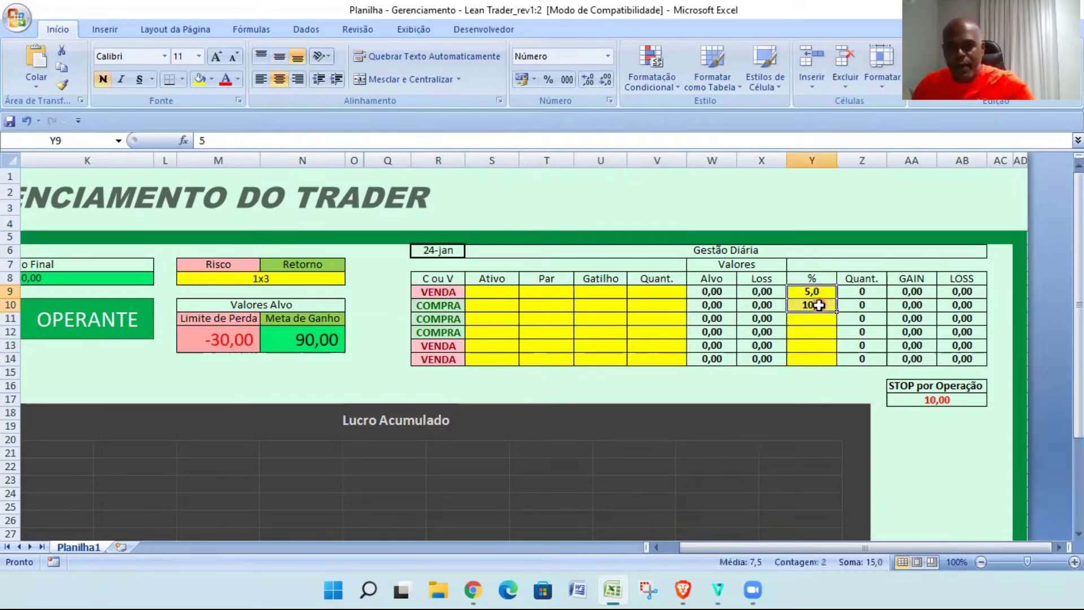
pyautogui.press('Delete')
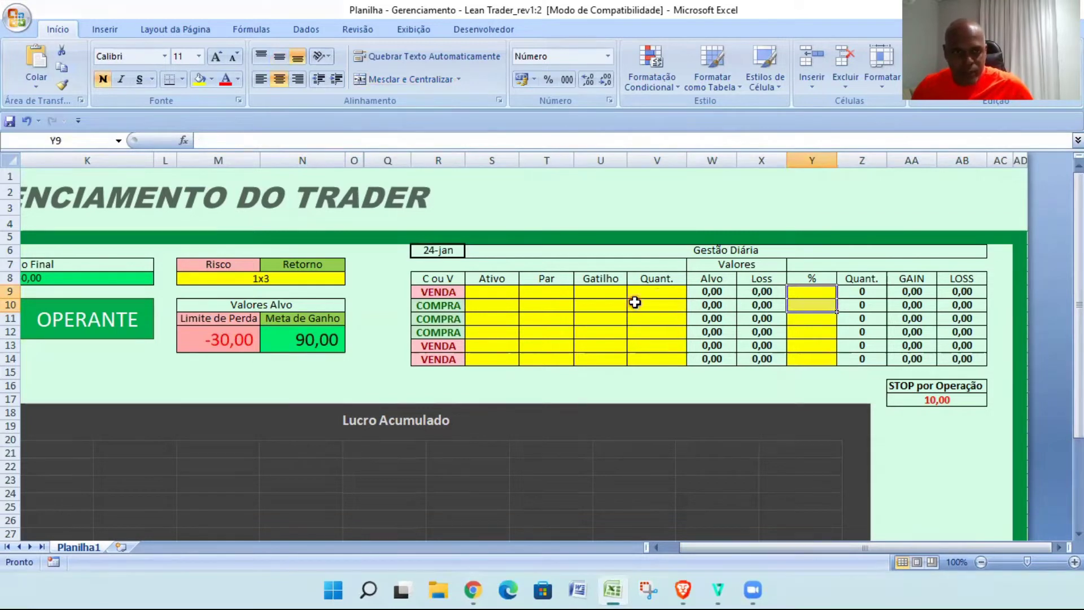
# Fill the first Gestão Diária row, marked VENDA, with bnb as the Ativo and usdt as the Par.
pyautogui.click(488, 291)
pyautogui.write('b')
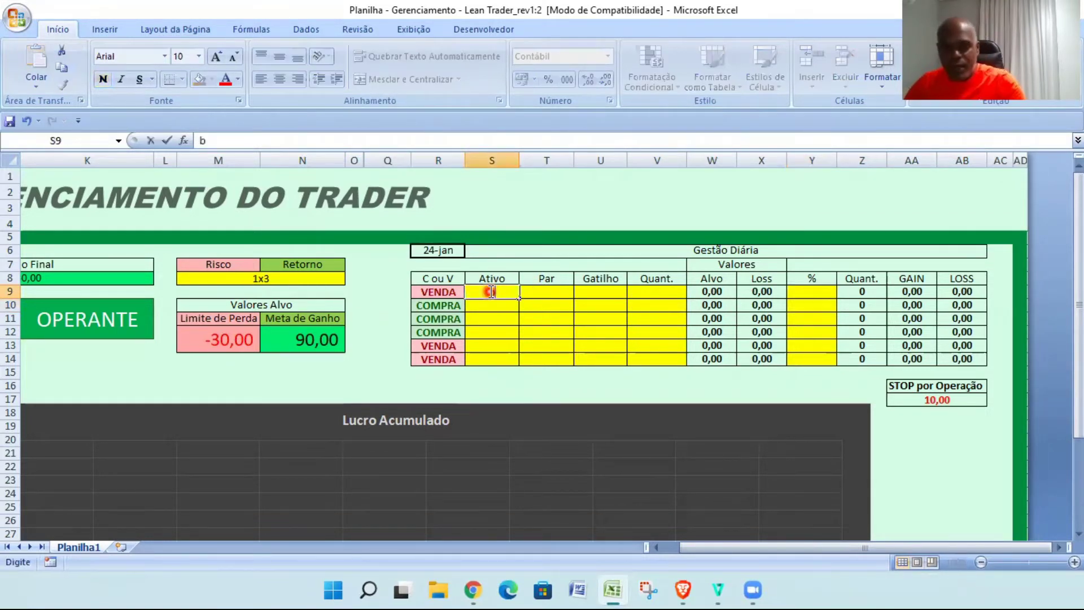
pyautogui.write('nb')
pyautogui.click(542, 319)
pyautogui.click(559, 293)
pyautogui.write('u')
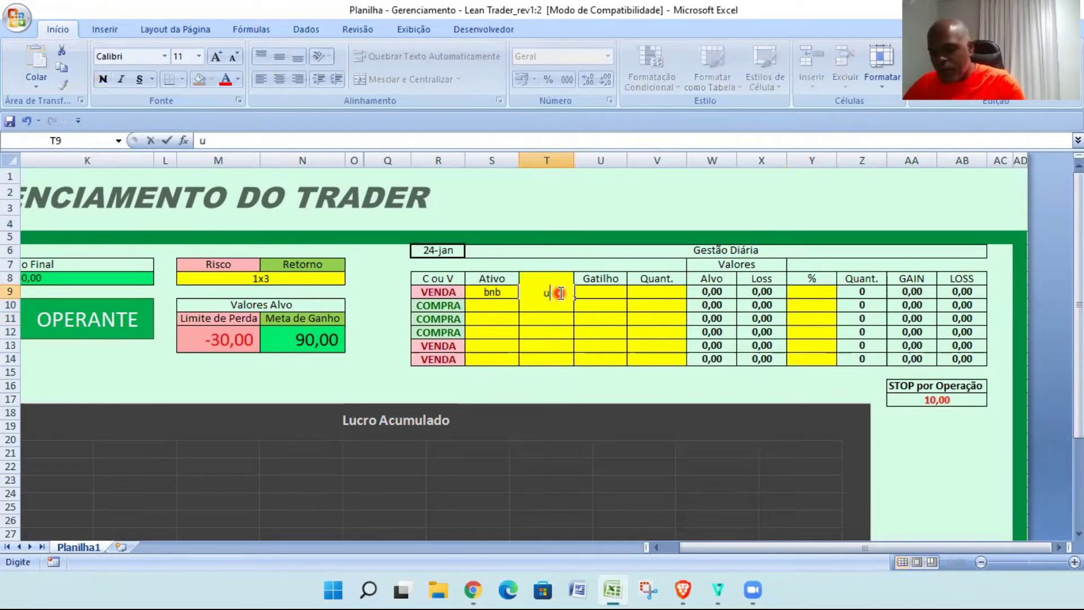
pyautogui.write('sdt')
pyautogui.press('Return')
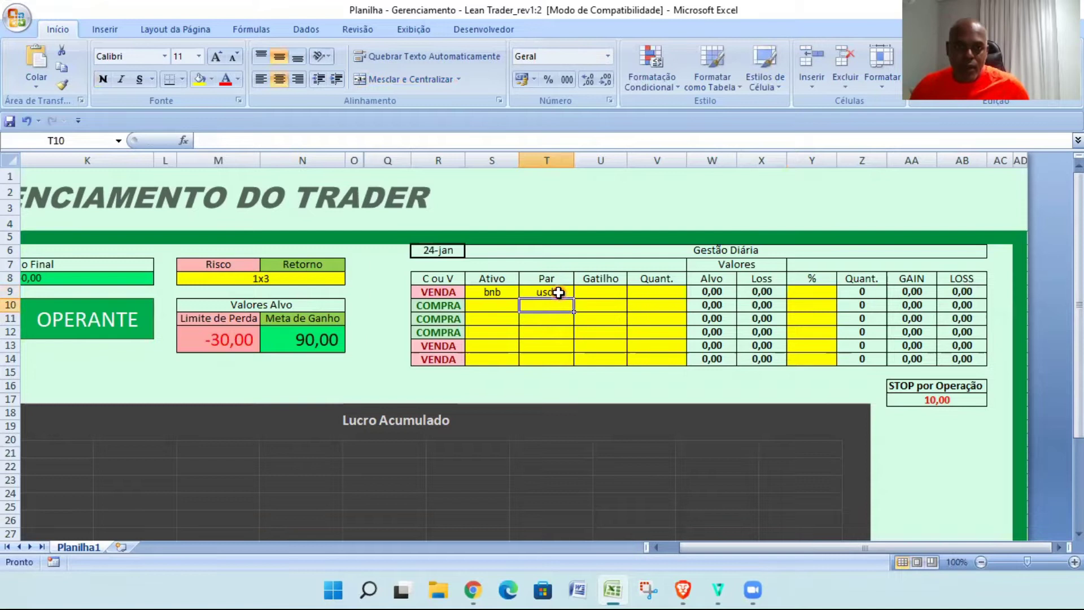
# Enter a Gatilho of 370 and a Quant. of 0,5 for the bnb/usdt VENDA row.
pyautogui.hotkey('alt', 'Tab')
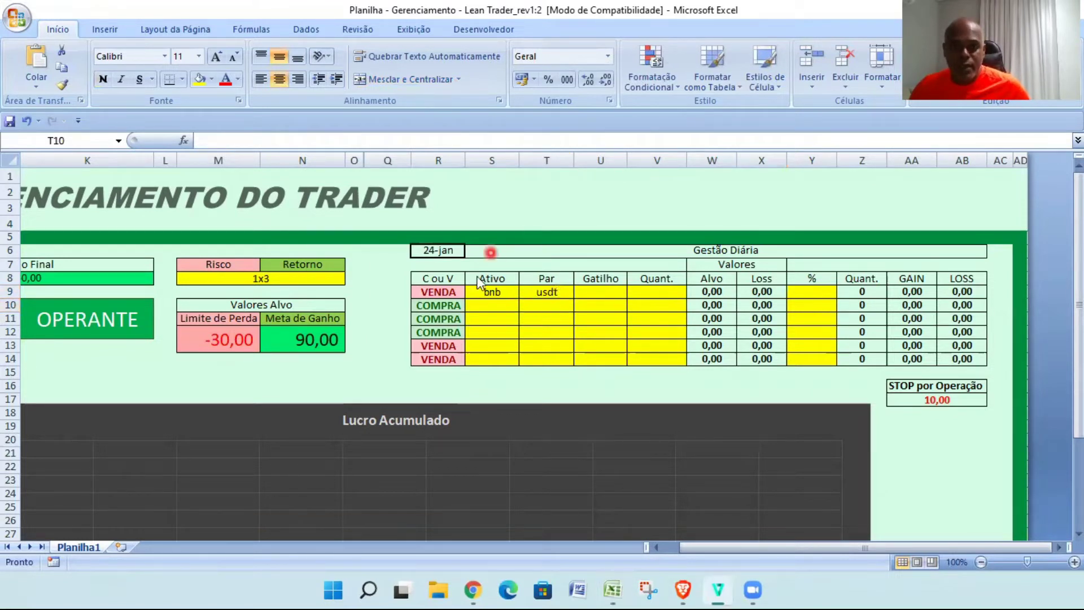
pyautogui.hotkey('alt', 'Tab')
pyautogui.click(605, 292)
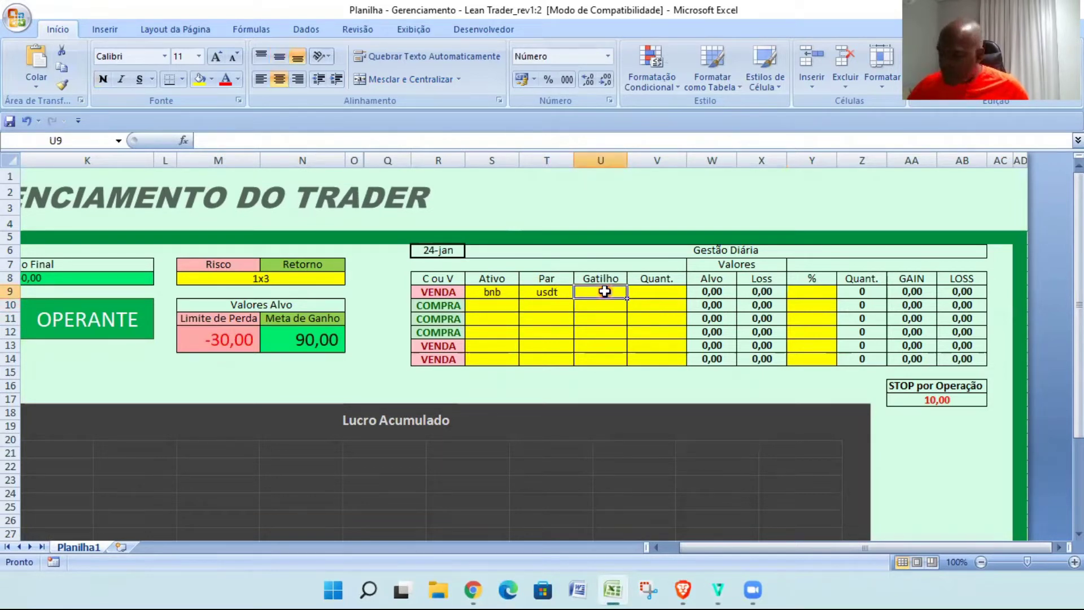
pyautogui.write('370')
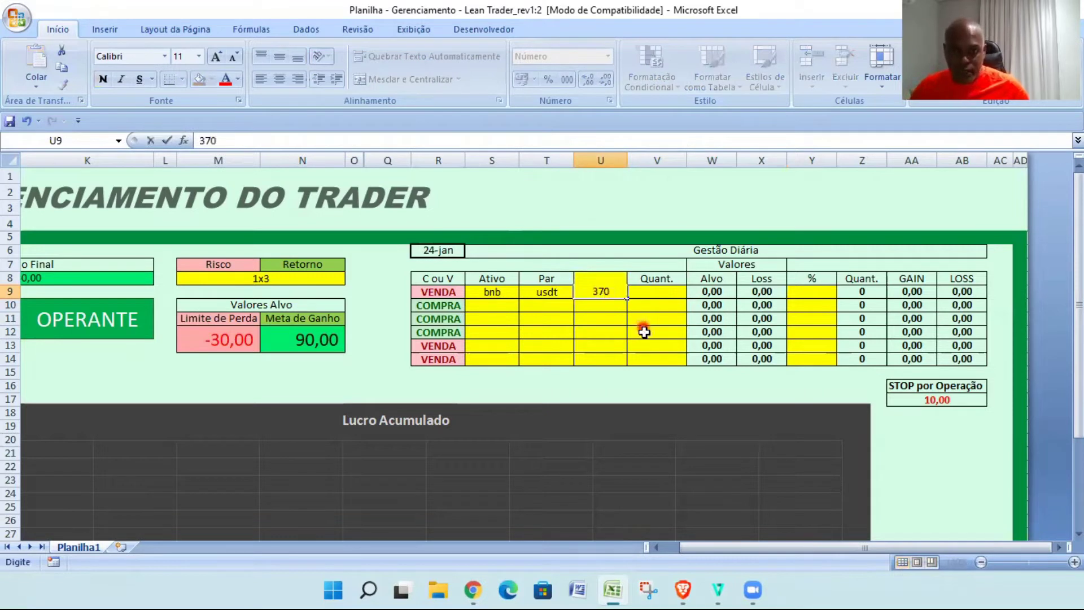
pyautogui.click(643, 331)
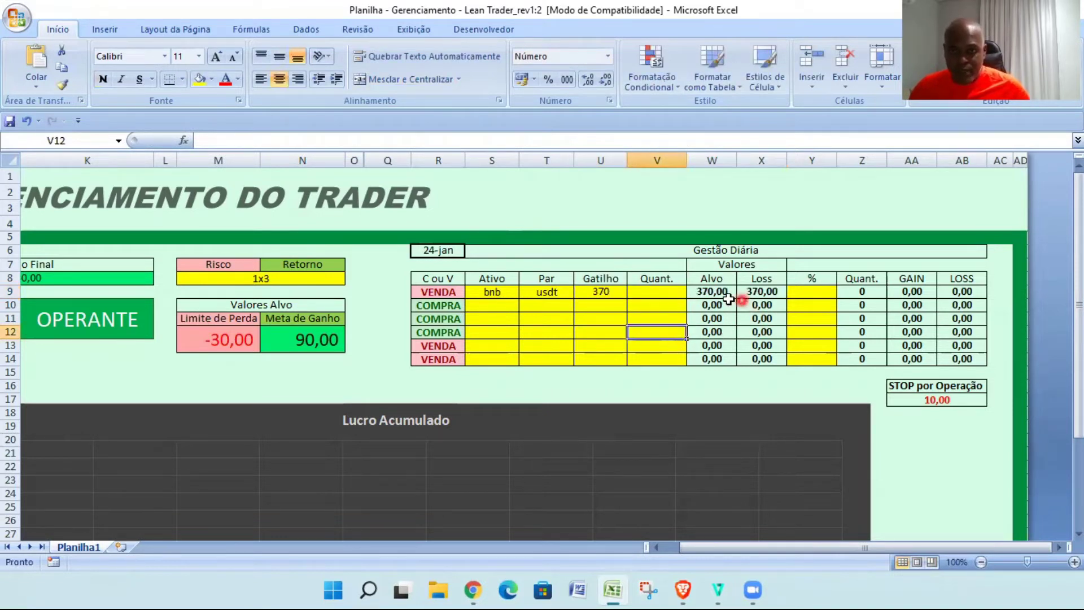
pyautogui.click(648, 292)
pyautogui.click(683, 293)
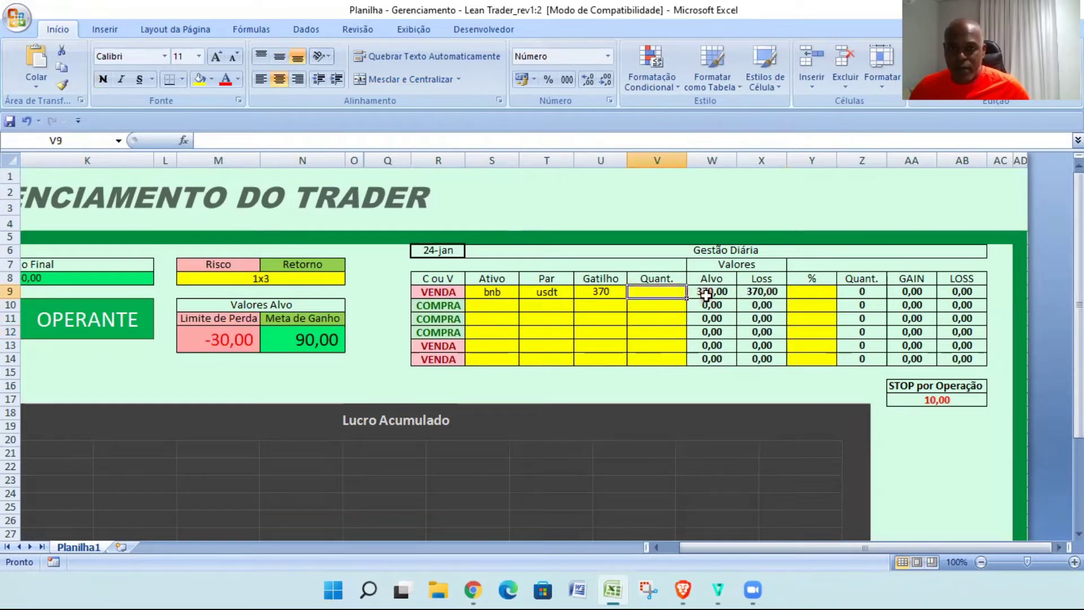
pyautogui.write('0,5')
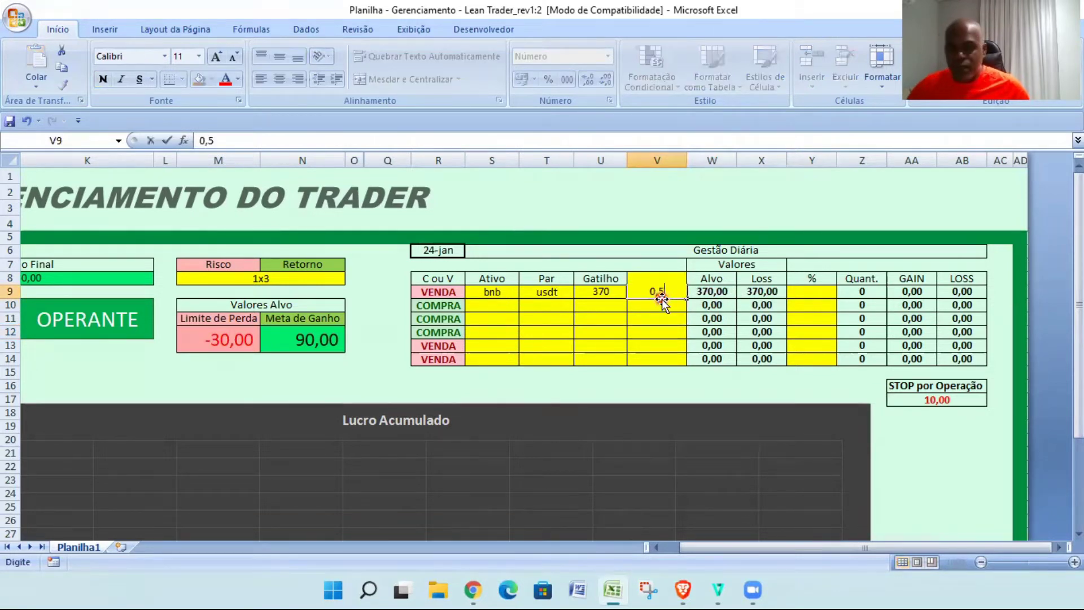
pyautogui.press('Return')
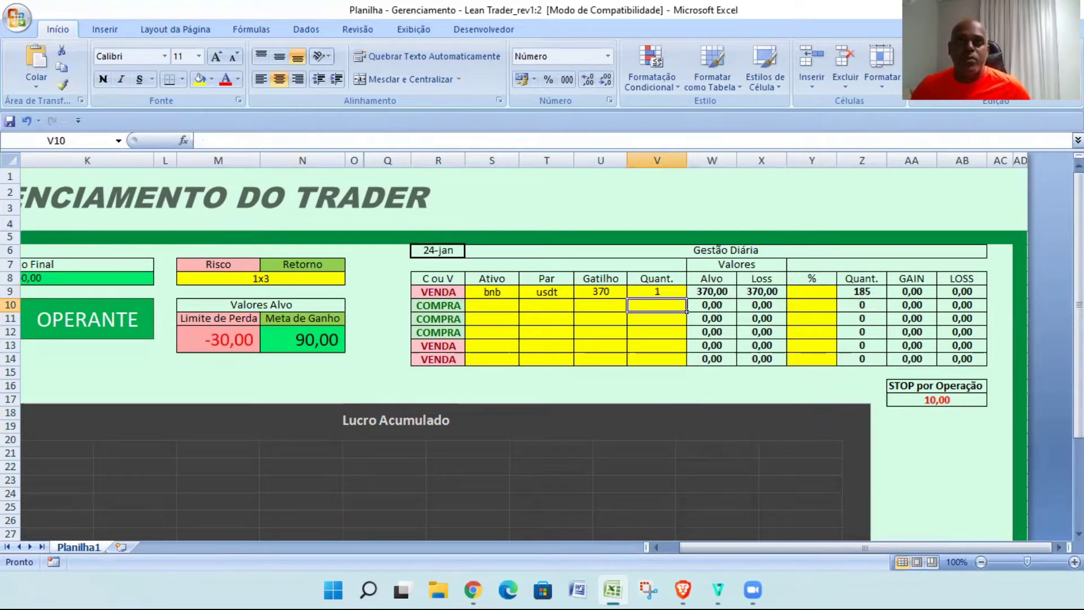
# Set the % value of the bnb/usdt row to 5.
pyautogui.hotkey('alt', 'Tab')
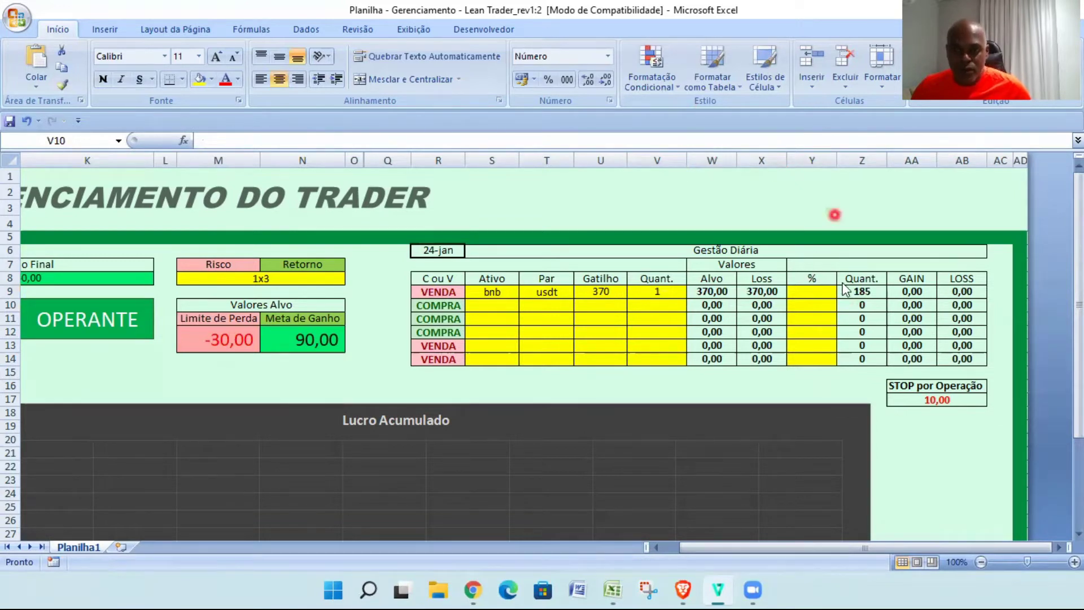
pyautogui.click(812, 295)
pyautogui.click(812, 295)
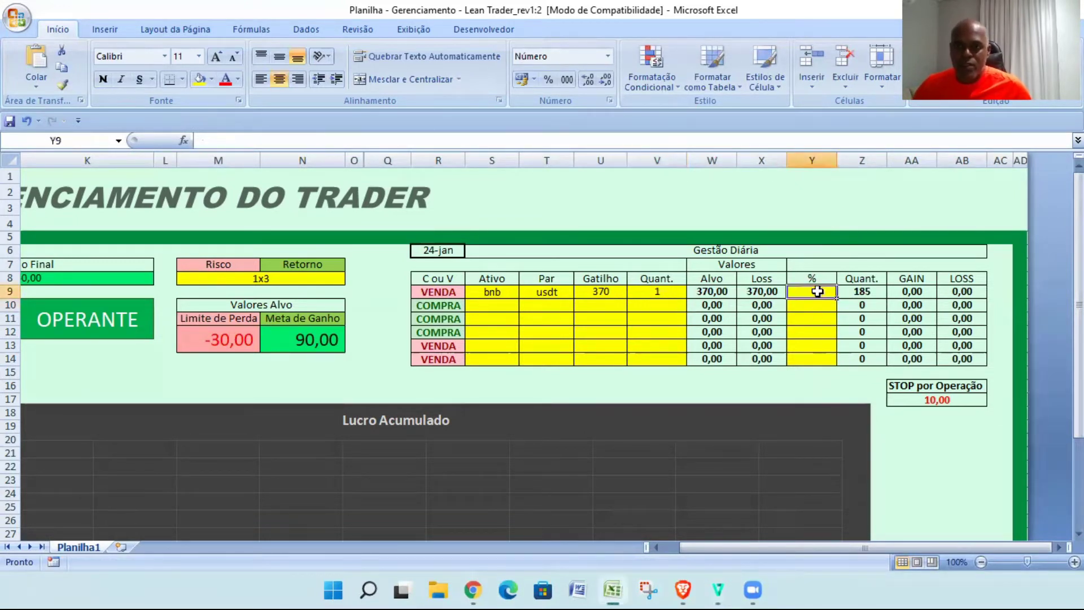
pyautogui.write('5')
pyautogui.press('Return')
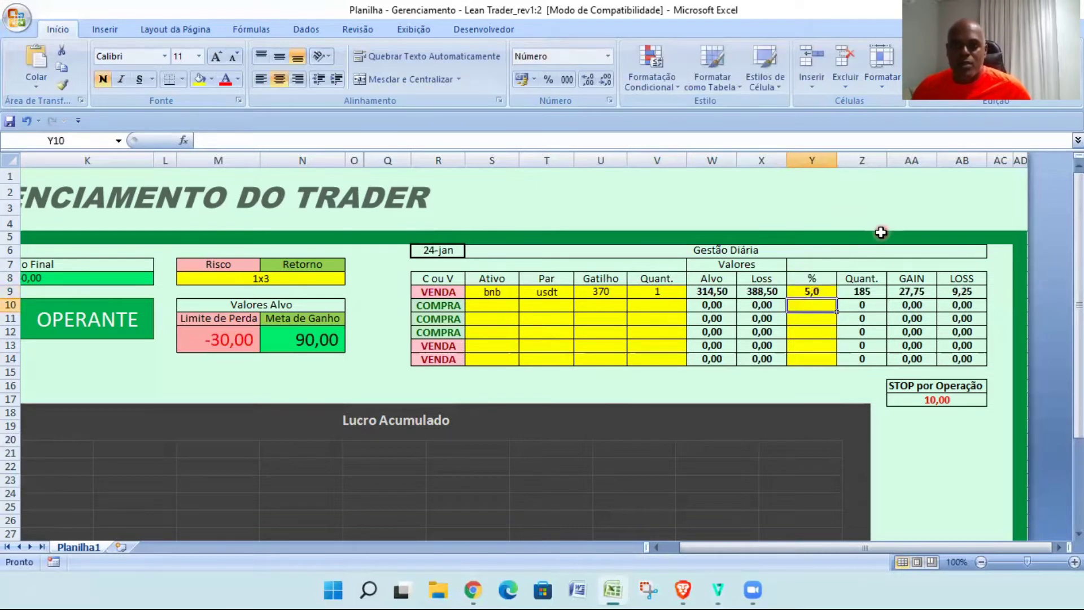
# Change the C ou V type of the bnb/usdt row to COMPRA.
pyautogui.click(443, 291)
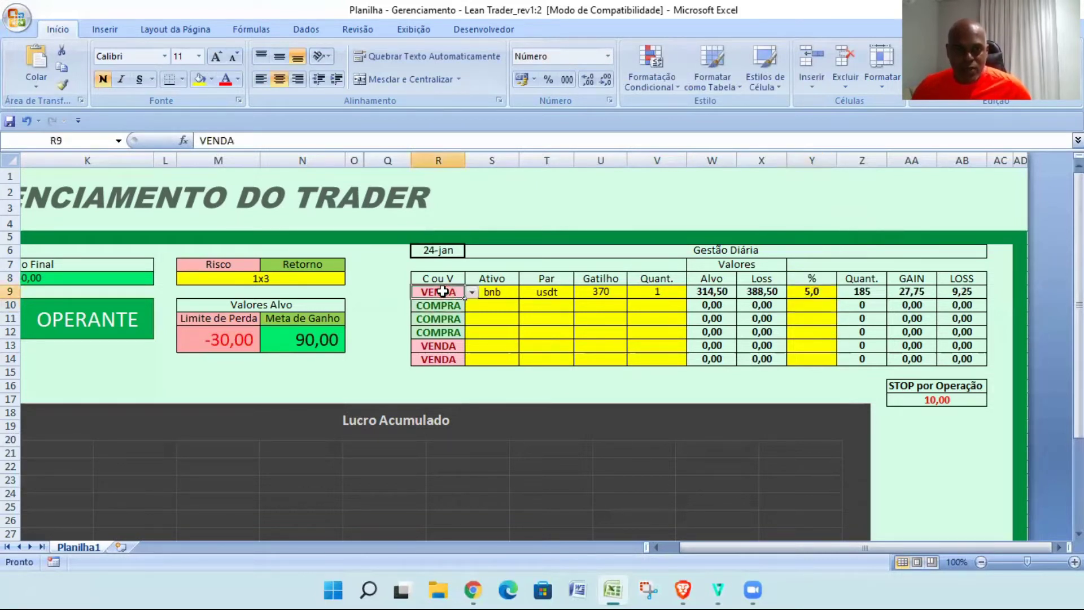
pyautogui.click(472, 292)
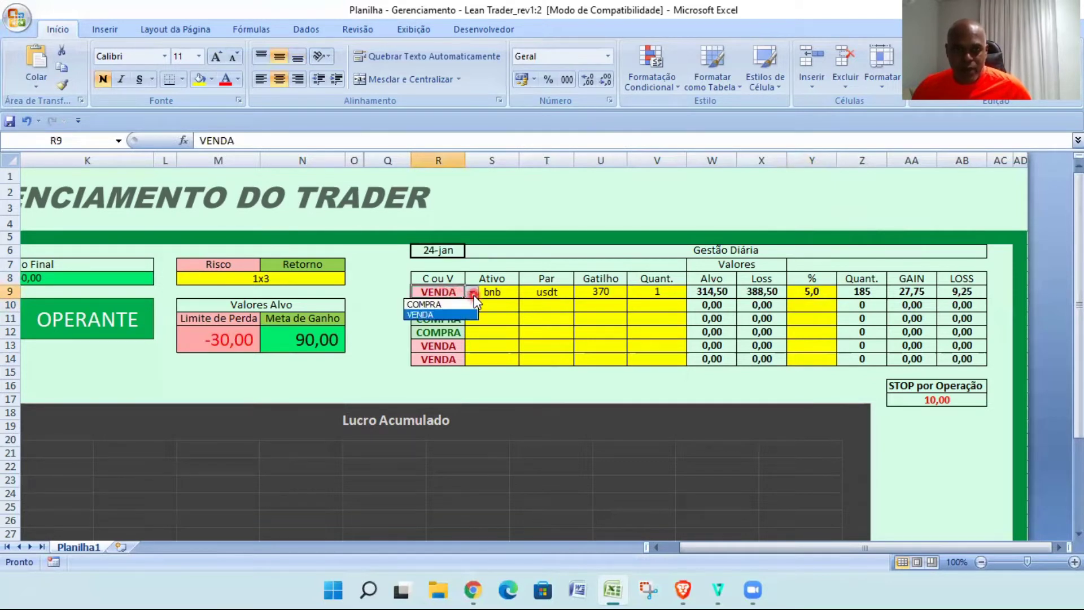
pyautogui.click(437, 305)
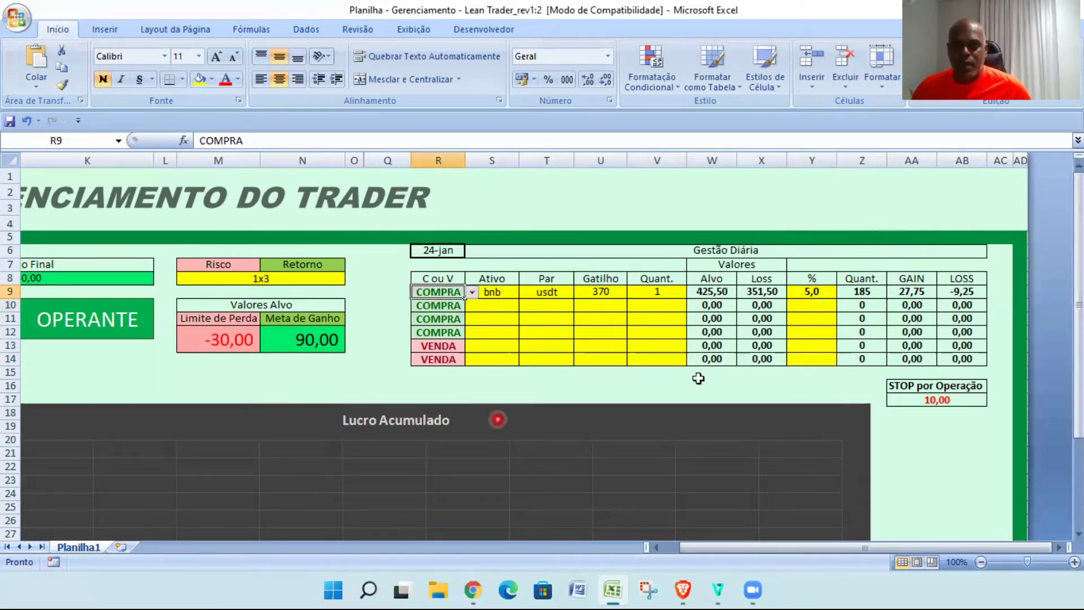
pyautogui.click(741, 350)
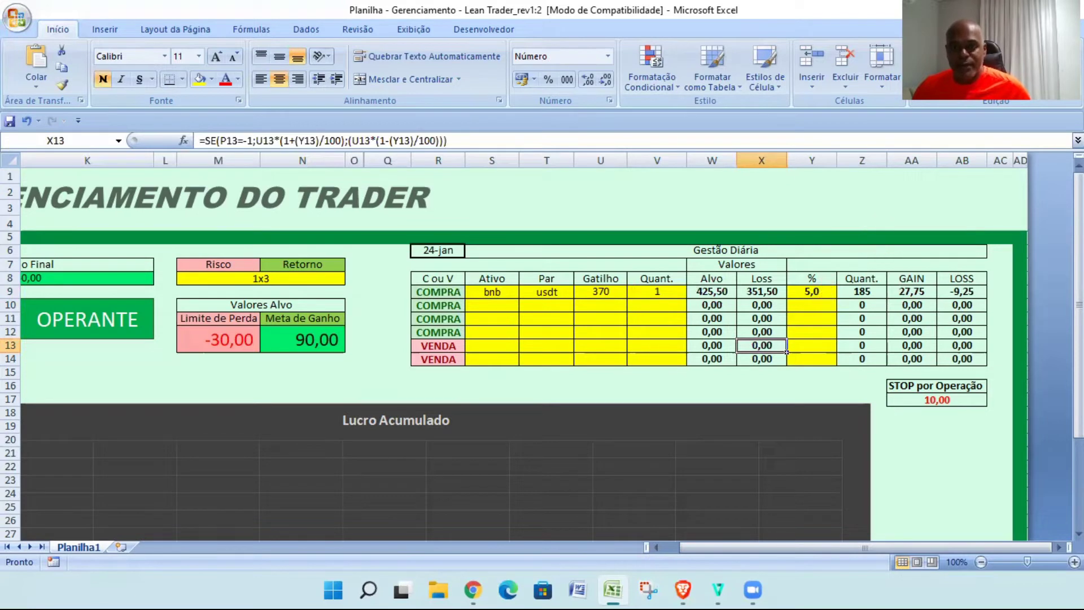
pyautogui.hotkey('alt', 'Tab')
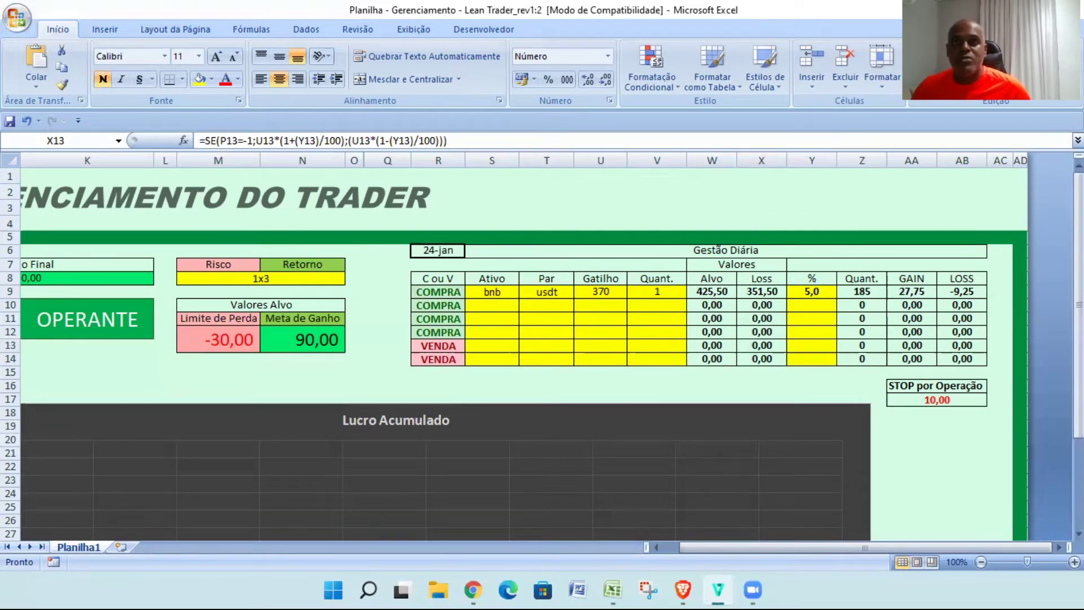
# Change the C ou V type of the bnb/usdt row to VENDA.
pyautogui.click(925, 146)
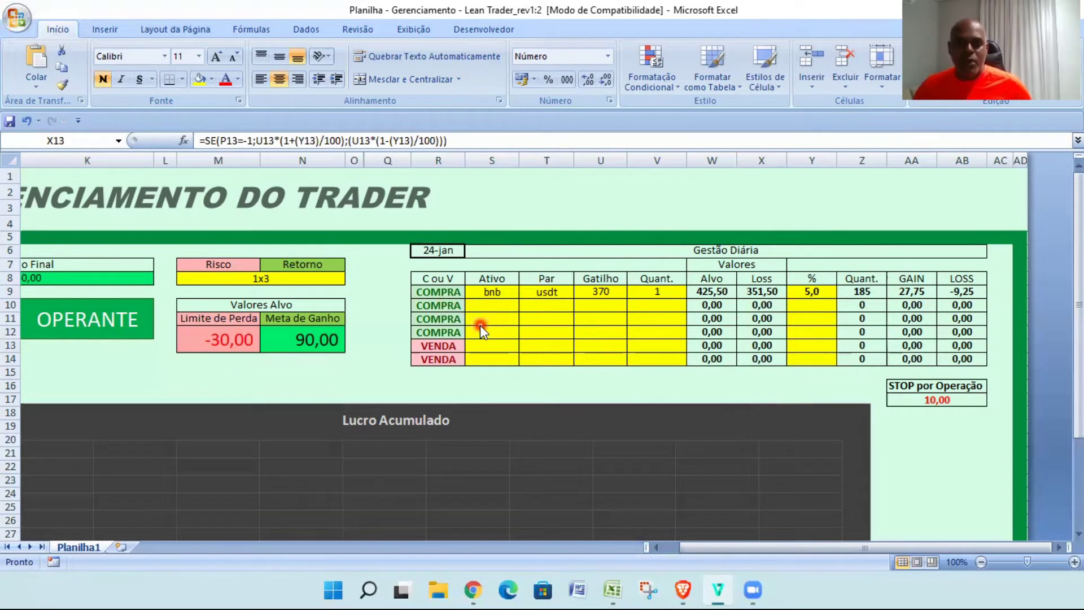
pyautogui.click(449, 293)
pyautogui.click(475, 295)
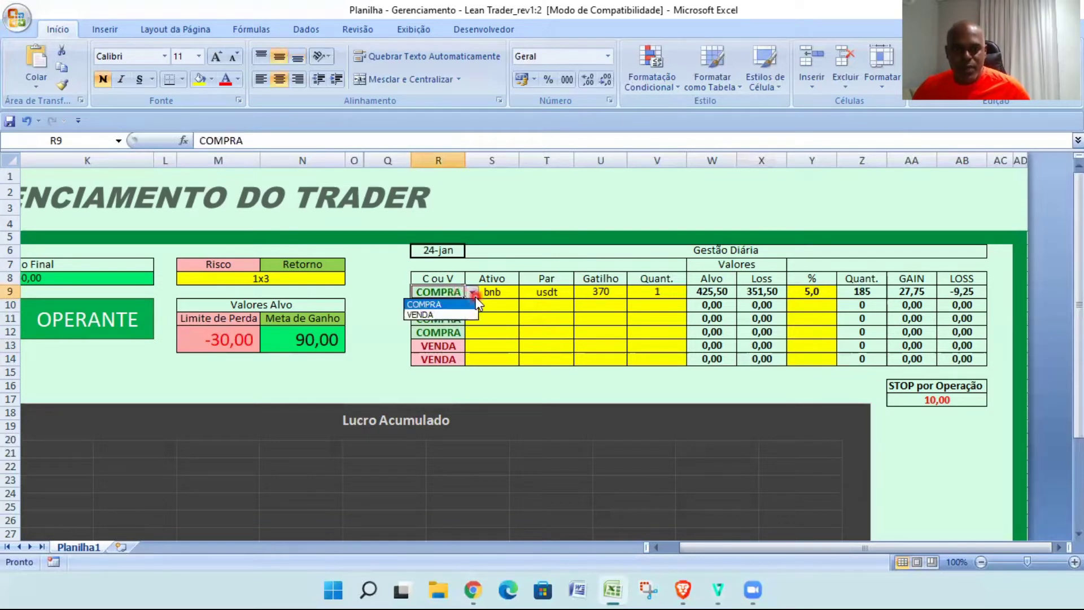
pyautogui.click(433, 316)
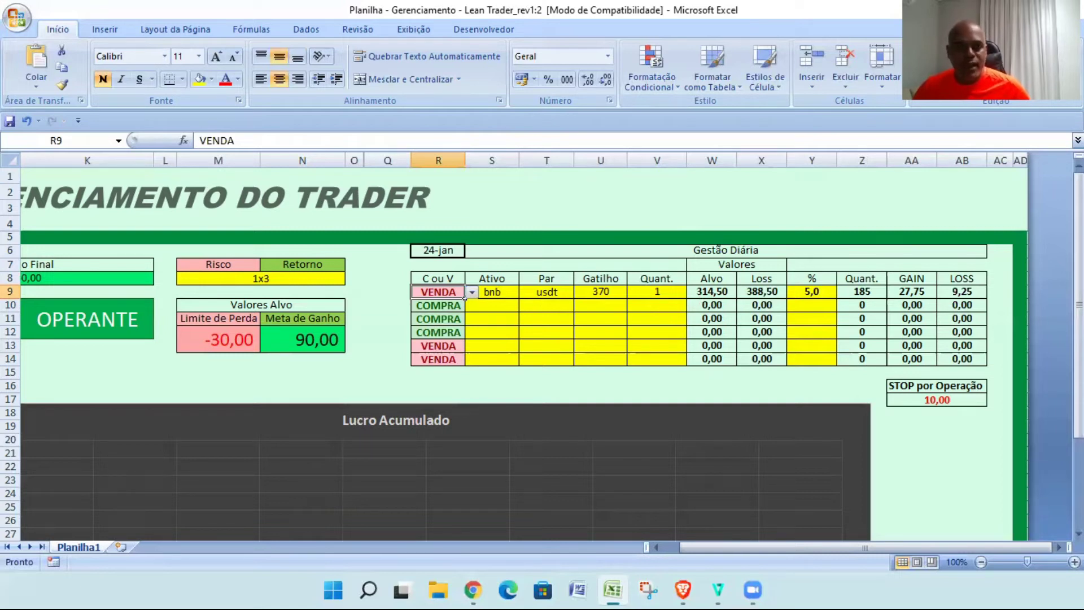
# Try the Risco/Retorno ratios 1x2 and 1x1 on the sell trade.
pyautogui.click(297, 279)
pyautogui.click(350, 279)
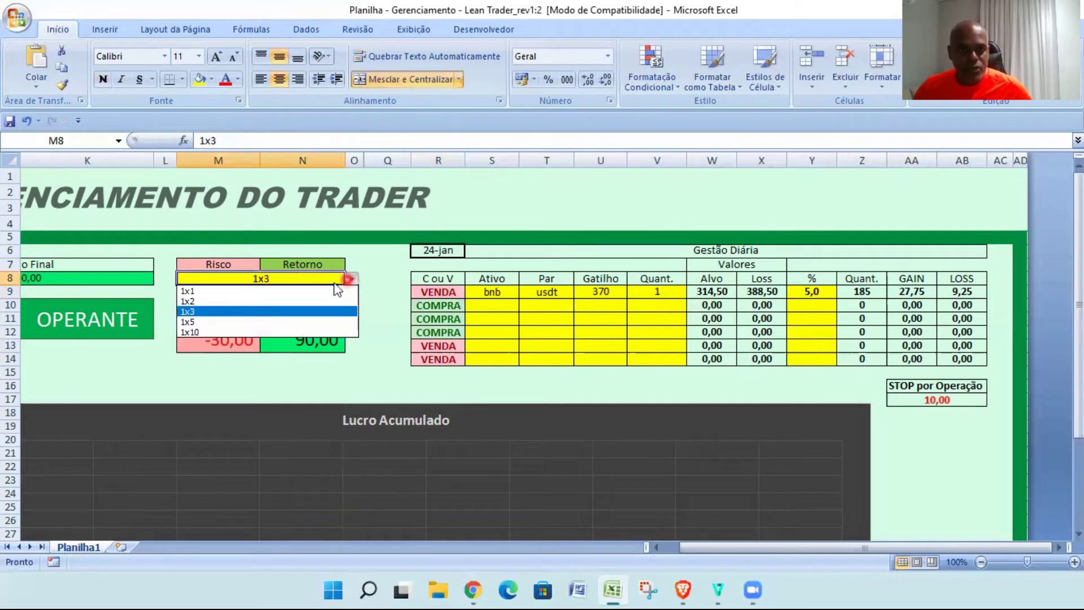
pyautogui.click(192, 302)
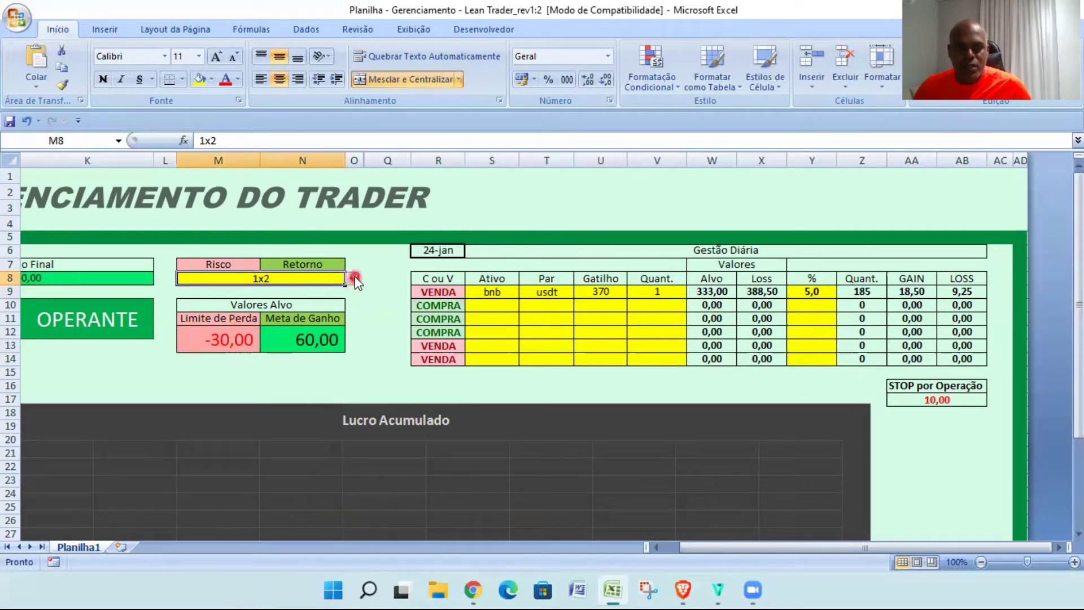
pyautogui.click(352, 278)
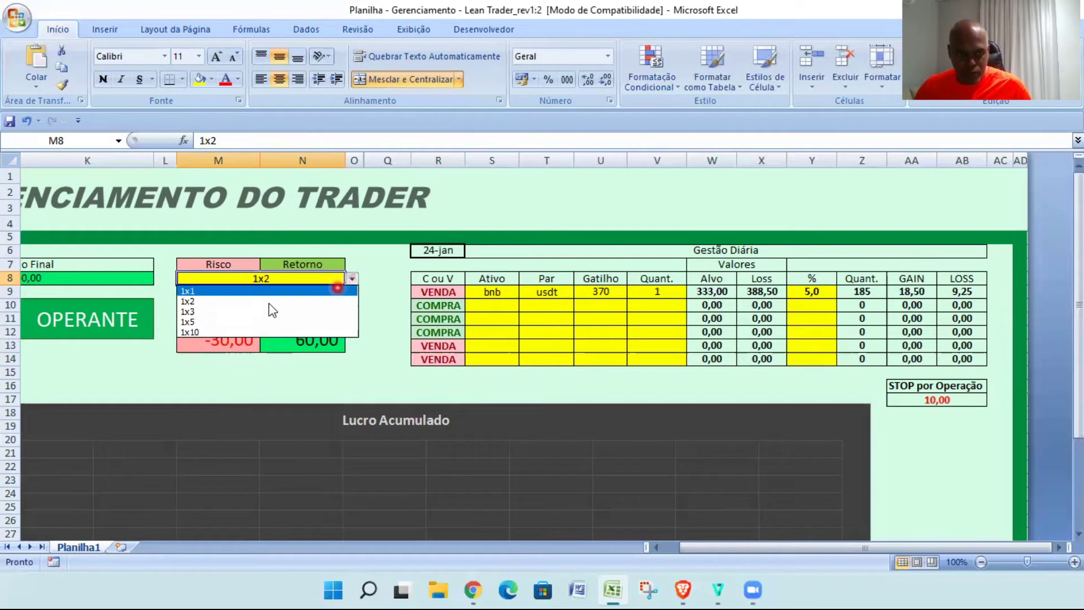
pyautogui.click(205, 293)
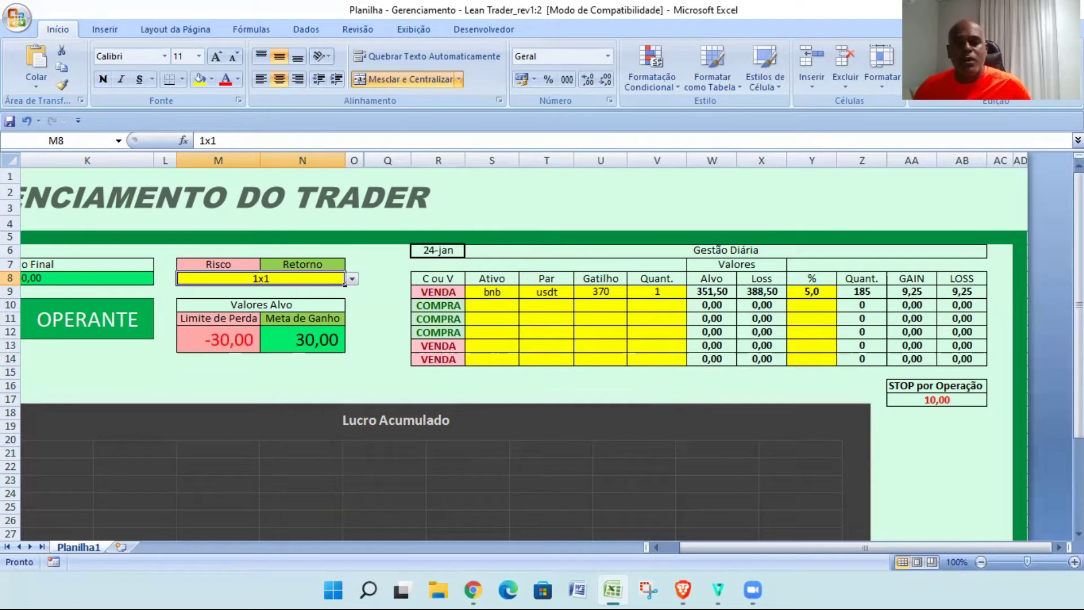
# Set the C ou V type of the second Gestão Diária row to VENDA.
pyautogui.click(488, 307)
pyautogui.click(452, 306)
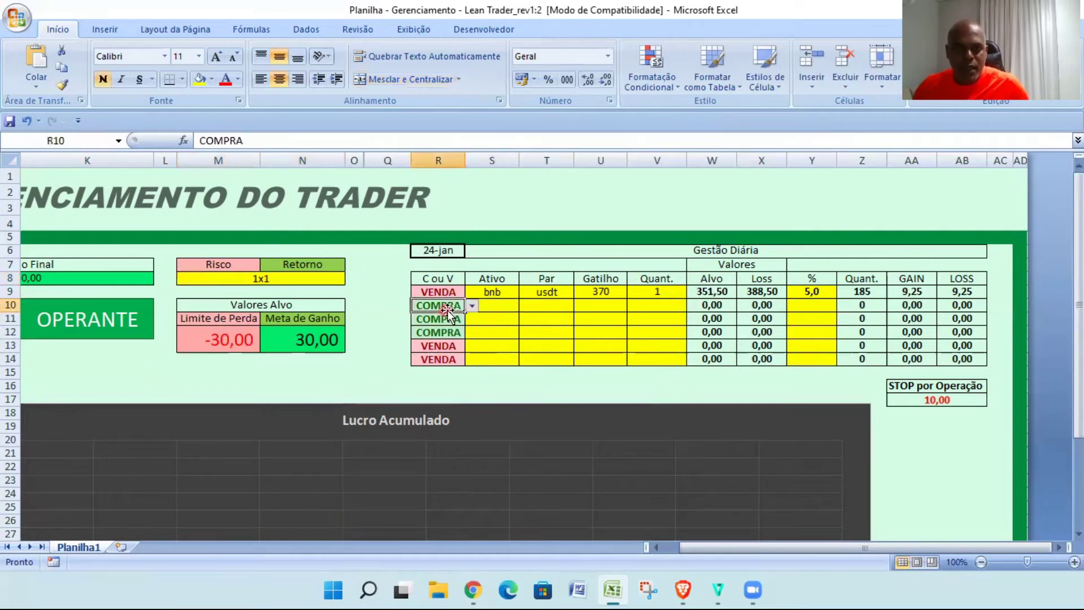
pyautogui.click(471, 305)
pyautogui.click(429, 328)
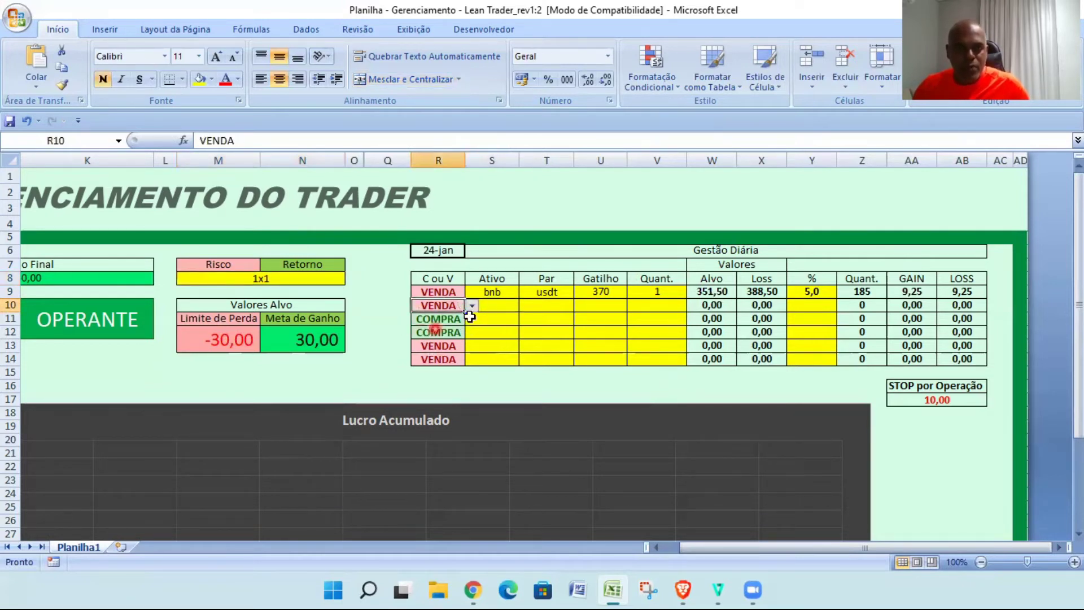
# Enter btc as the Ativo and usdt as the Par in the second Gestão Diária row.
pyautogui.click(495, 307)
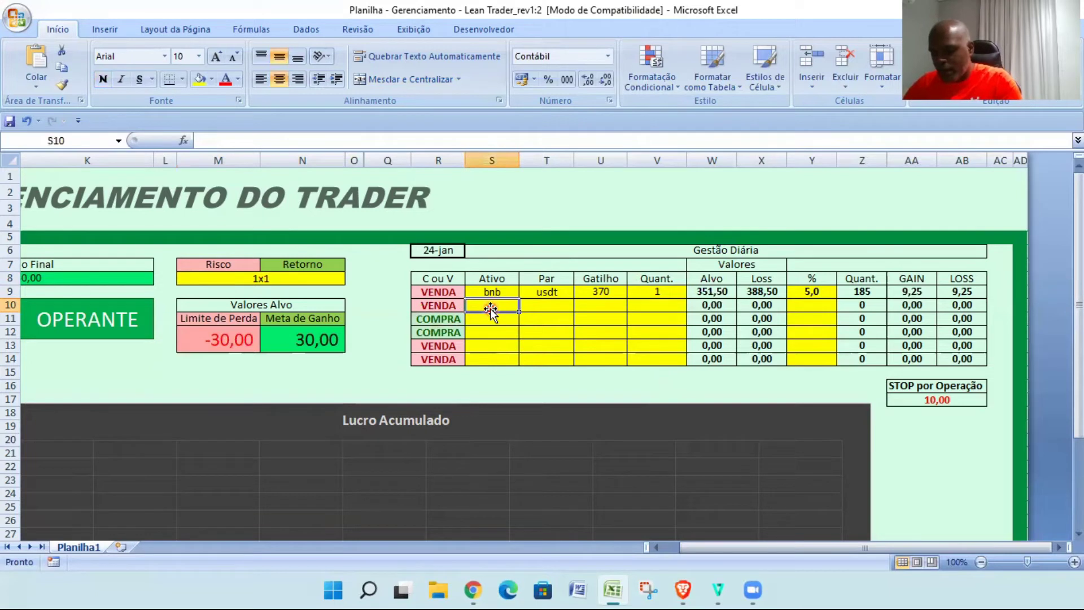
pyautogui.doubleClick(490, 310)
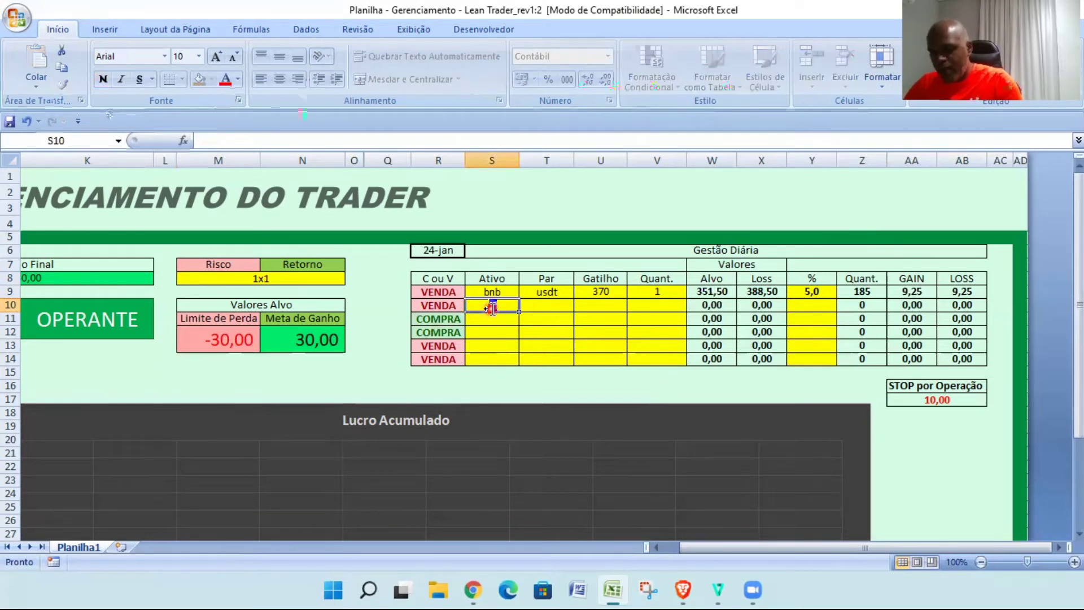
pyautogui.press('Tab')
pyautogui.write('u')
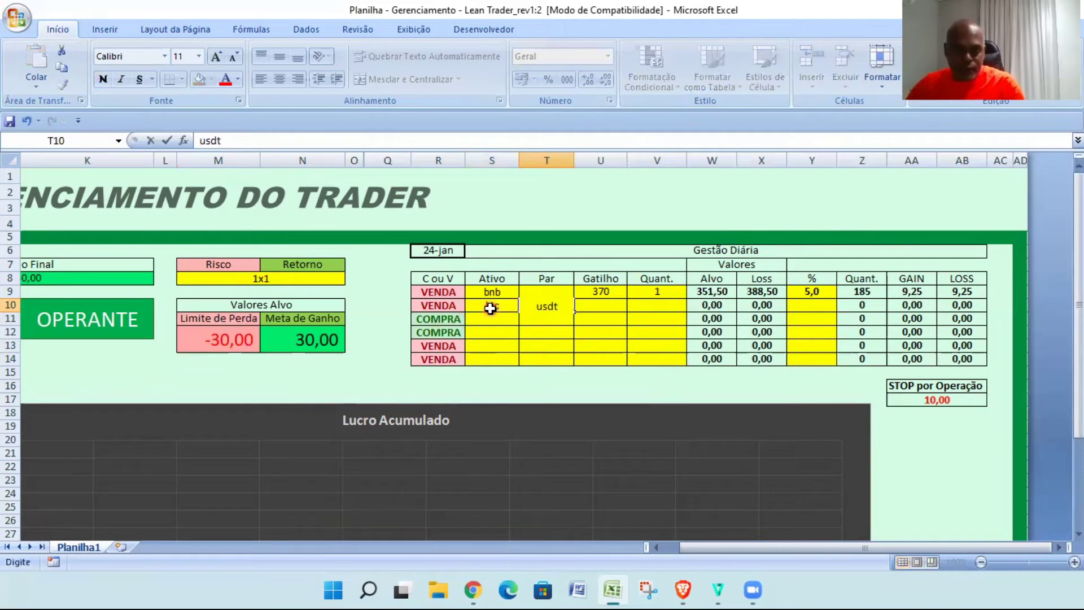
pyautogui.press('Tab')
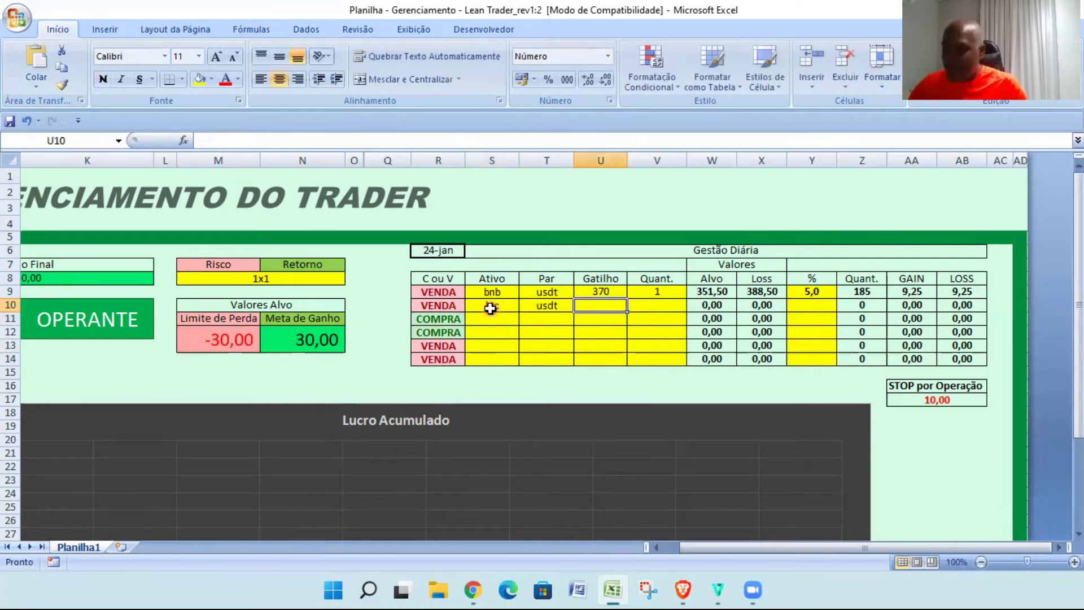
# Enter a Gatilho of 36400 and a Quant. of 0,005 for the btc/usdt row.
pyautogui.write('36')
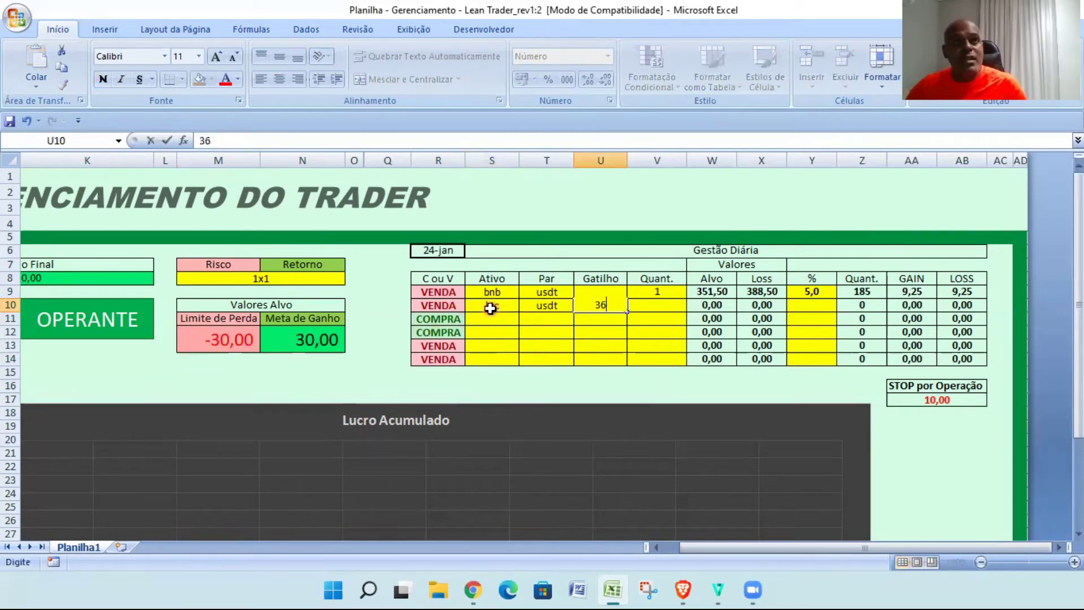
pyautogui.write('400')
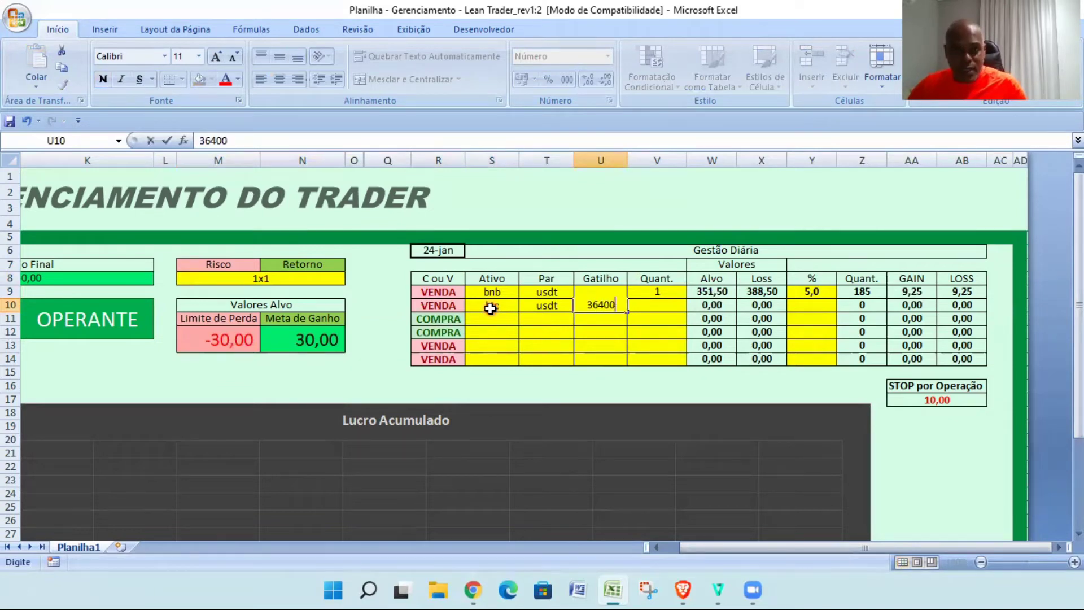
pyautogui.press('Return')
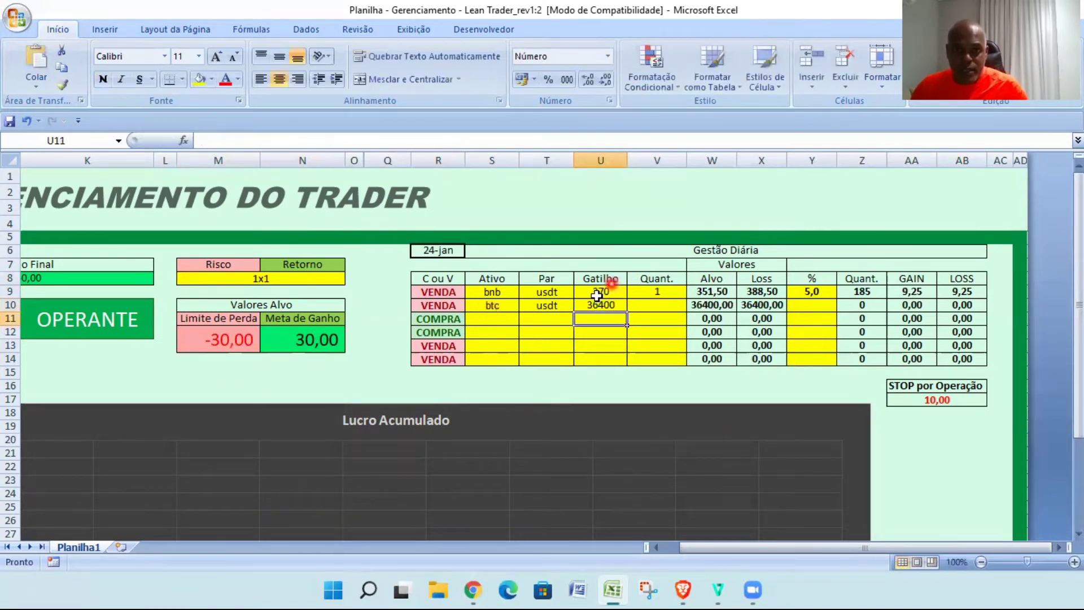
pyautogui.click(654, 305)
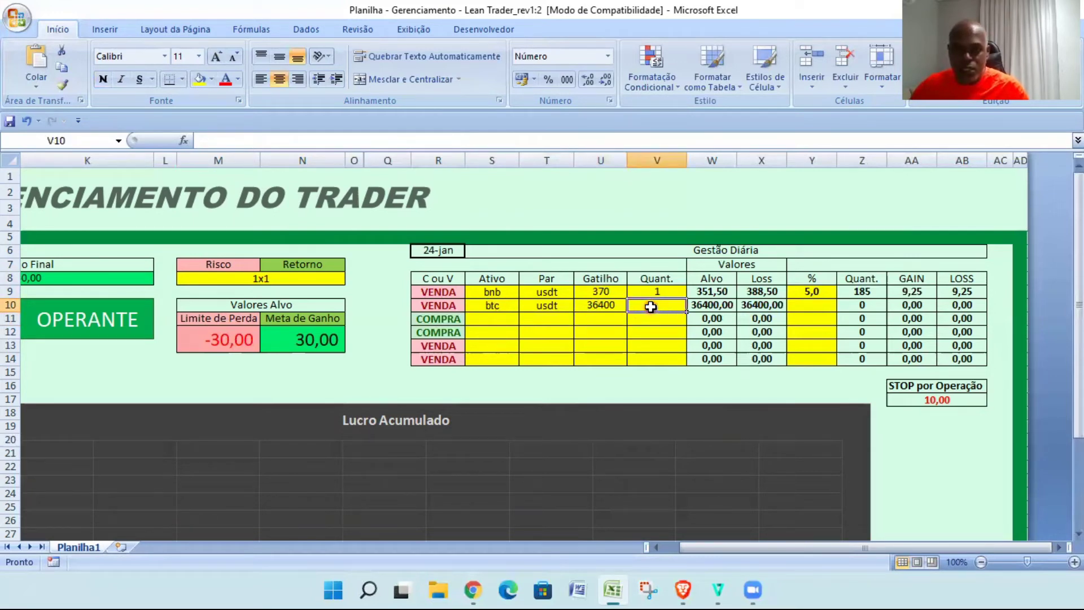
pyautogui.click(651, 307)
pyautogui.write('0,005')
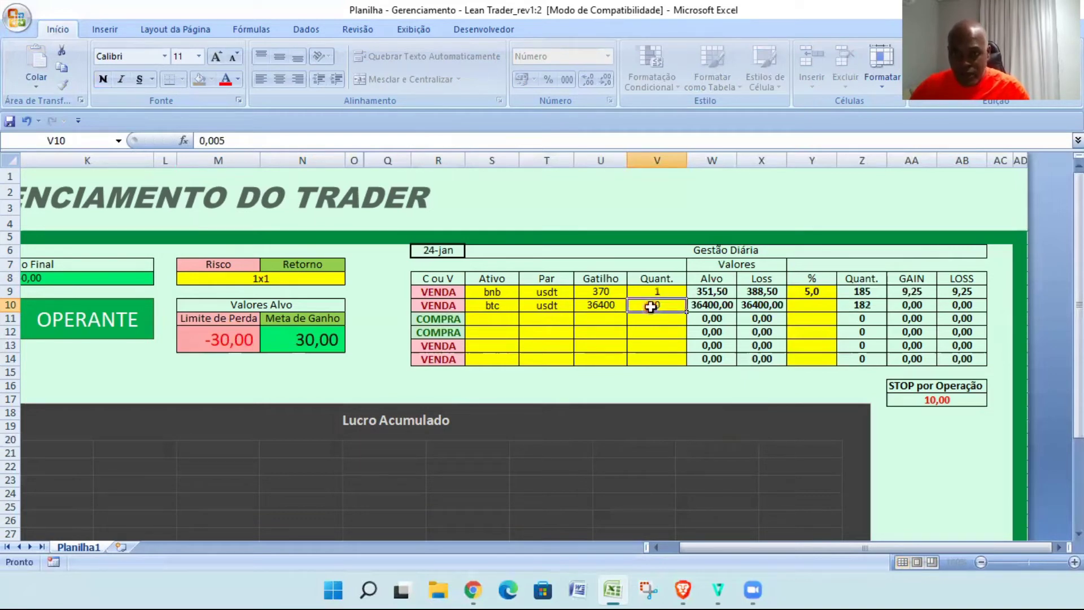
pyautogui.press('Return')
pyautogui.click(651, 329)
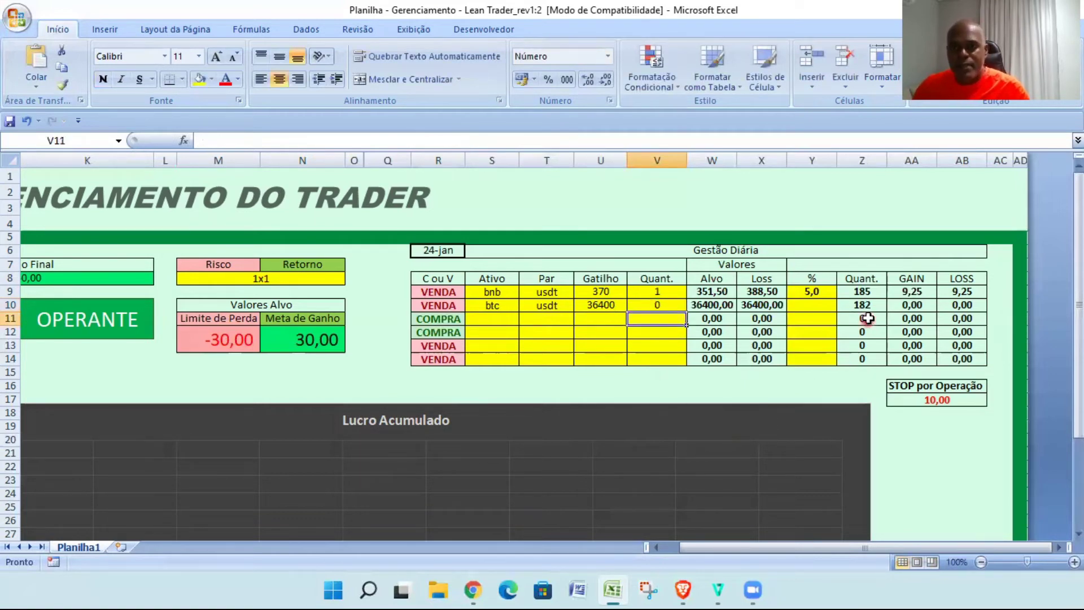
# Set the Quant. of the btc/usdt row to 0,0025.
pyautogui.click(658, 305)
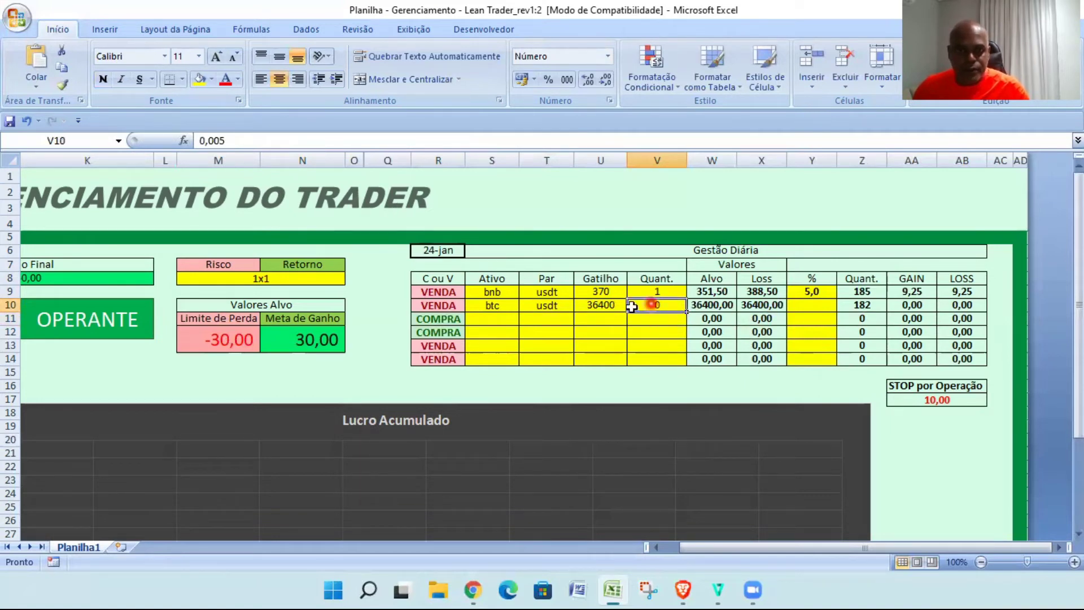
pyautogui.click(229, 141)
pyautogui.press('BackSpace')
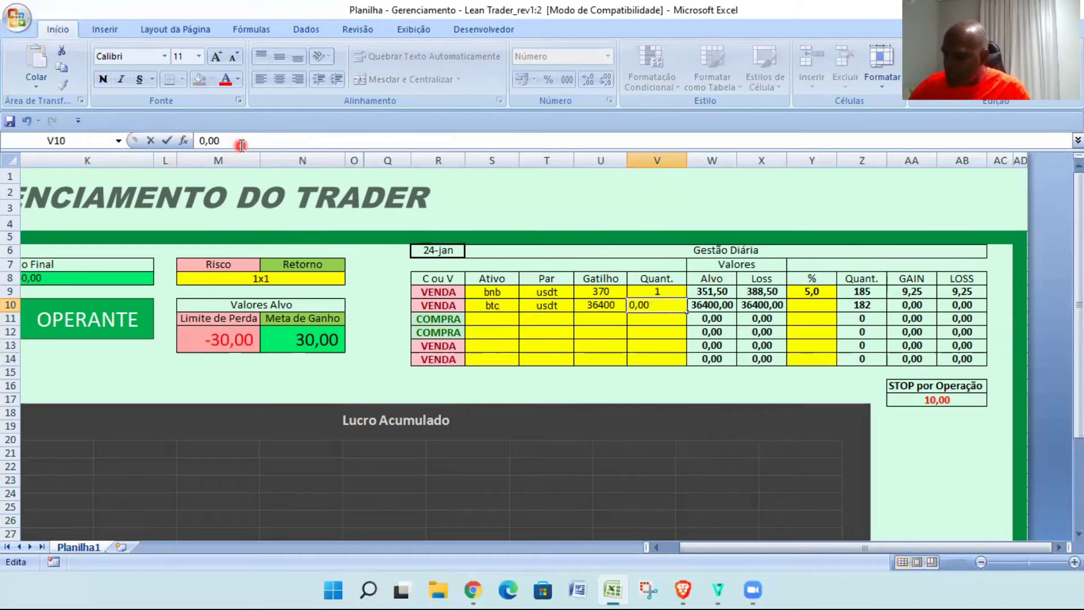
pyautogui.write('25')
pyautogui.press('Return')
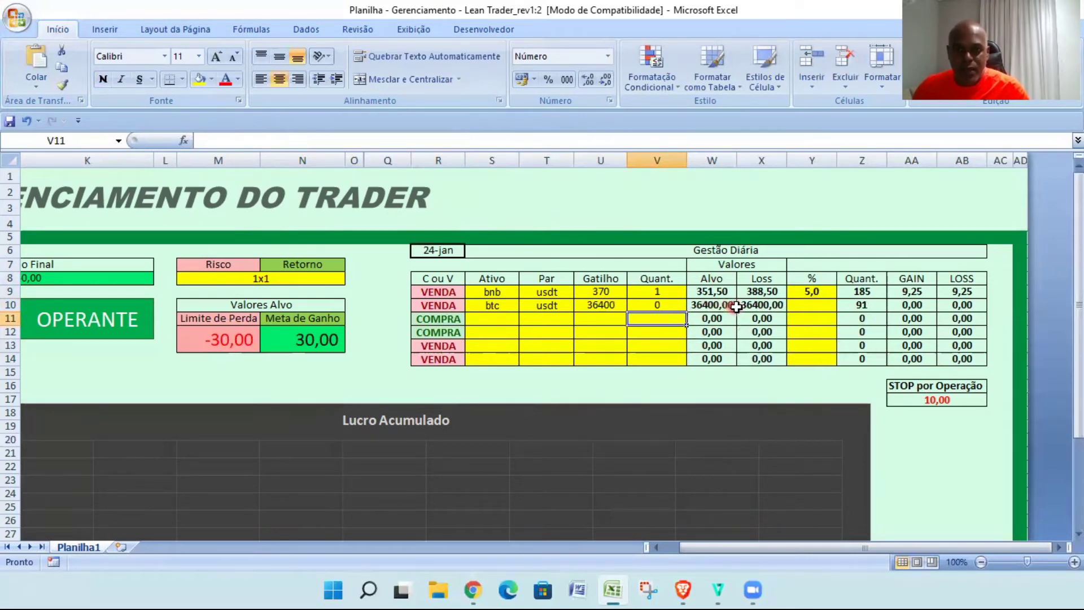
# Set the % value of the btc/usdt row to 3,5.
pyautogui.click(822, 307)
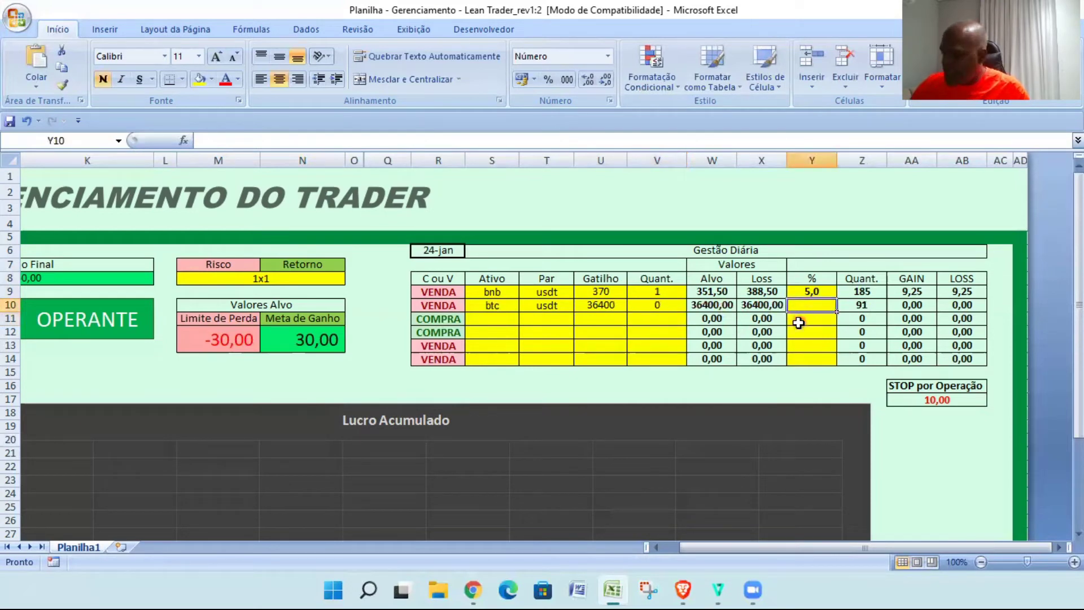
pyautogui.write('3,5')
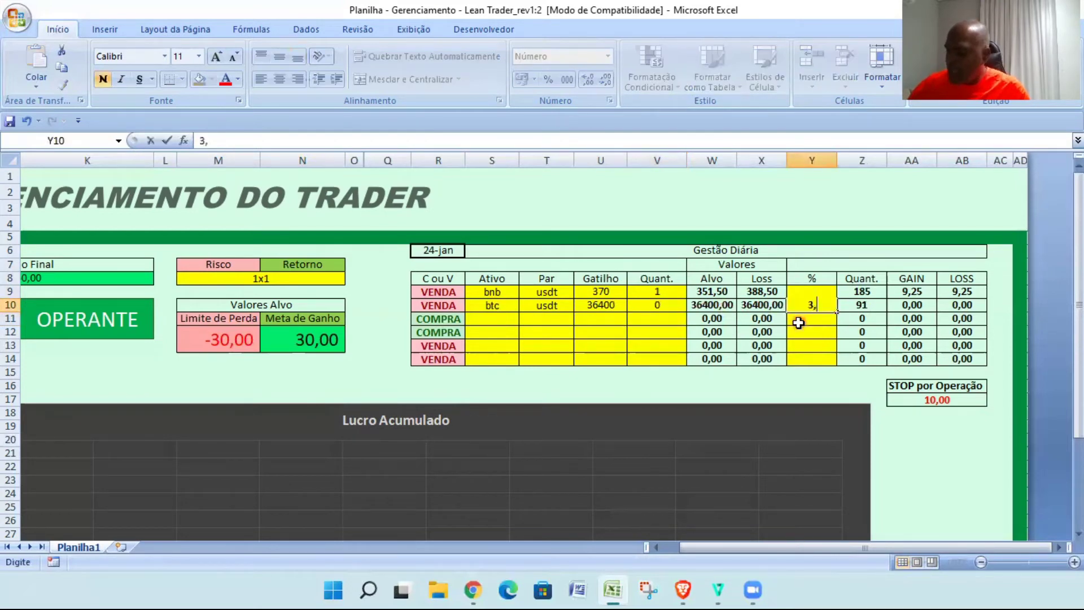
pyautogui.press('Return')
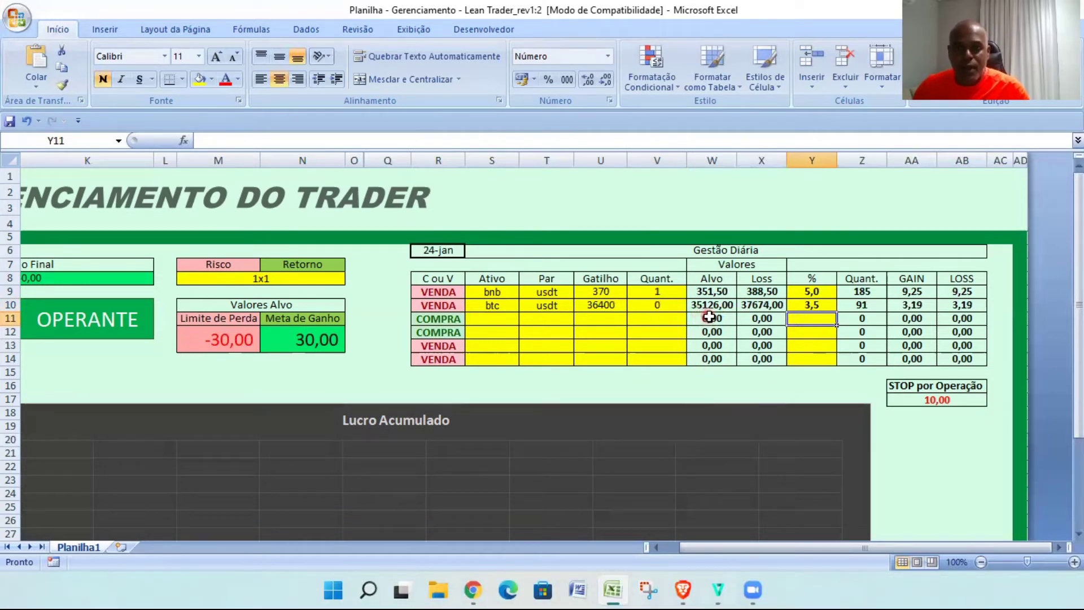
pyautogui.click(451, 306)
pyautogui.click(471, 305)
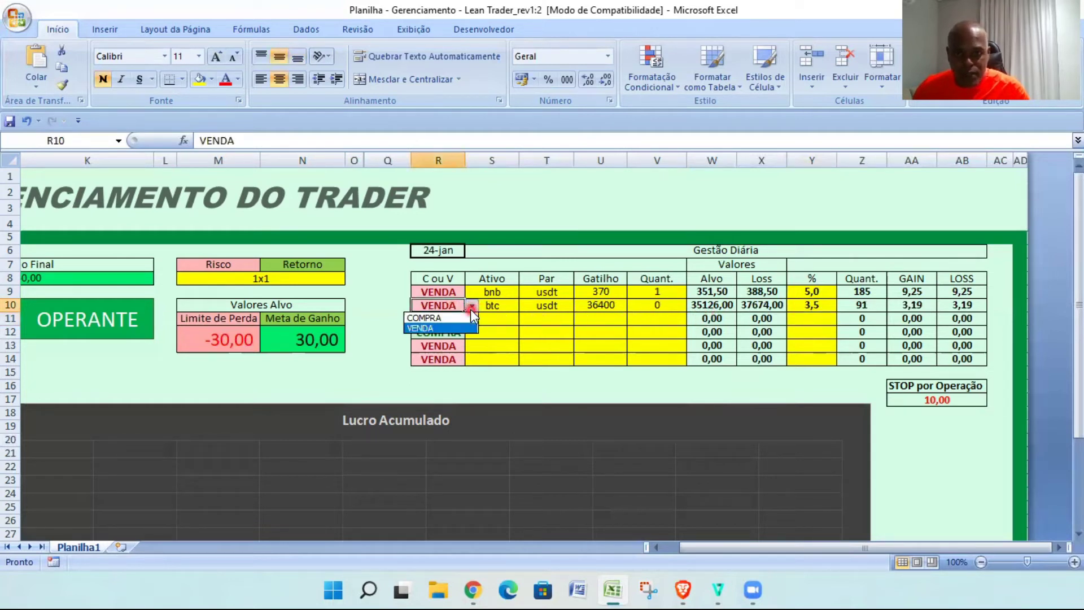
pyautogui.click(569, 322)
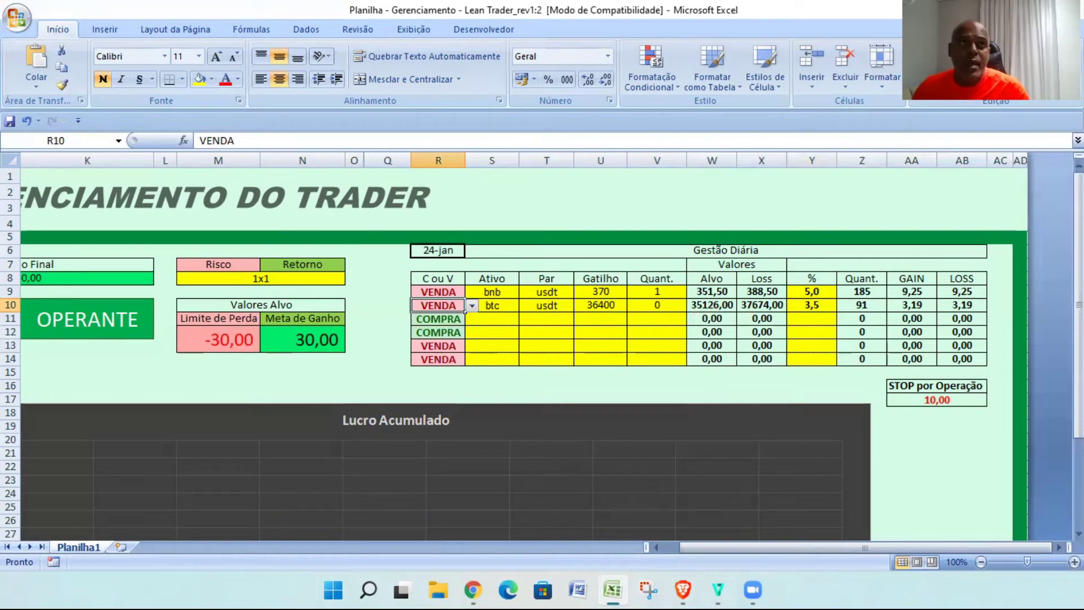
pyautogui.hotkey('alt', 'Tab')
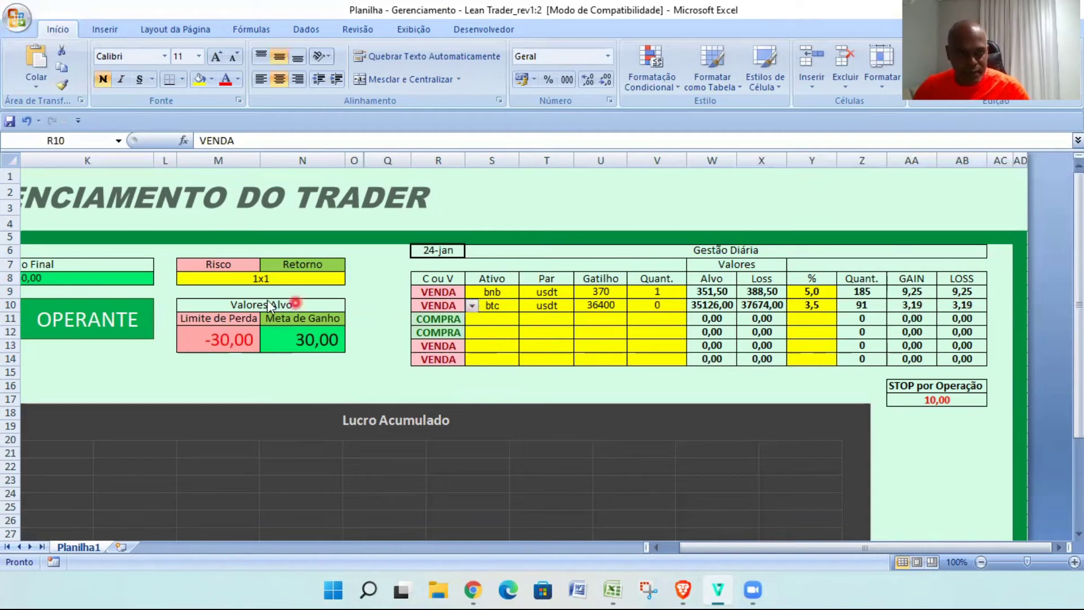
# Set the Risco/Retorno ratio to 1x2.
pyautogui.click(285, 283)
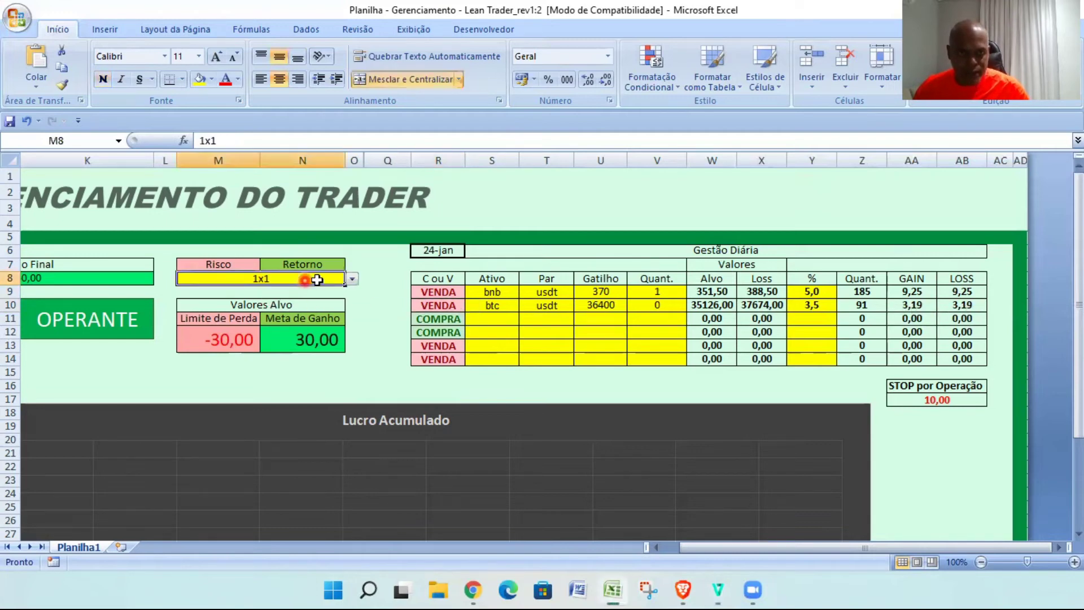
pyautogui.click(352, 280)
pyautogui.click(216, 304)
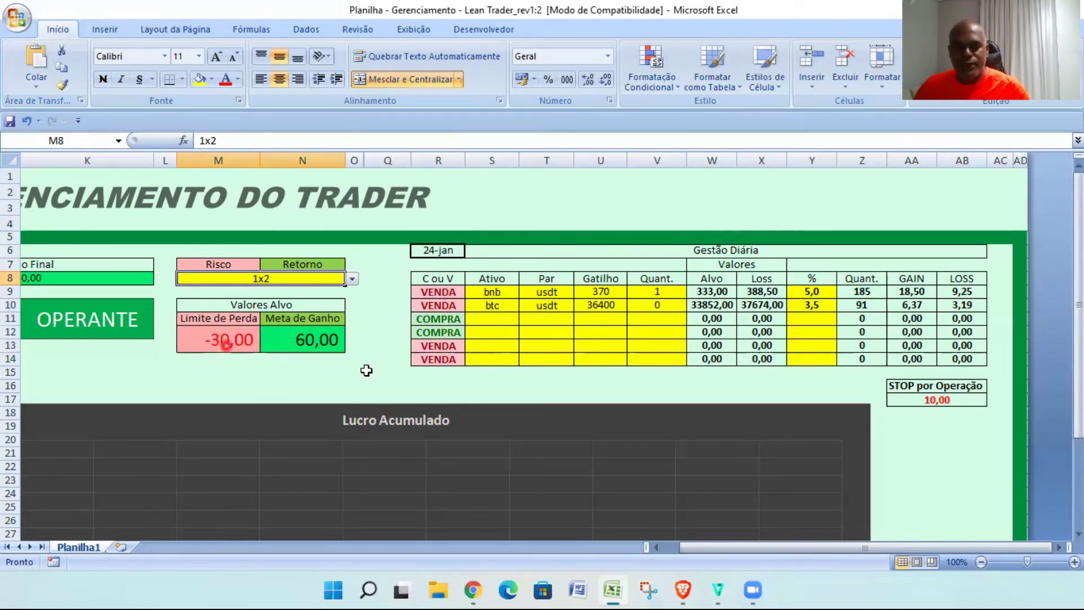
# Set the Número de Op. DIA/MÊS to 20.
pyautogui.moveTo(871, 551); pyautogui.dragTo(826, 551)
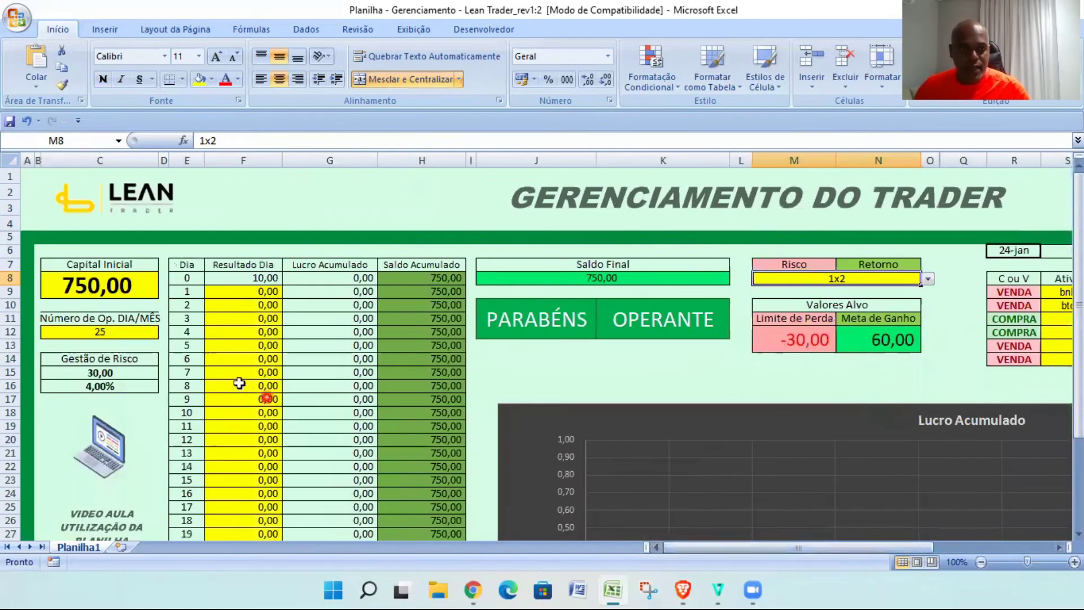
pyautogui.click(121, 336)
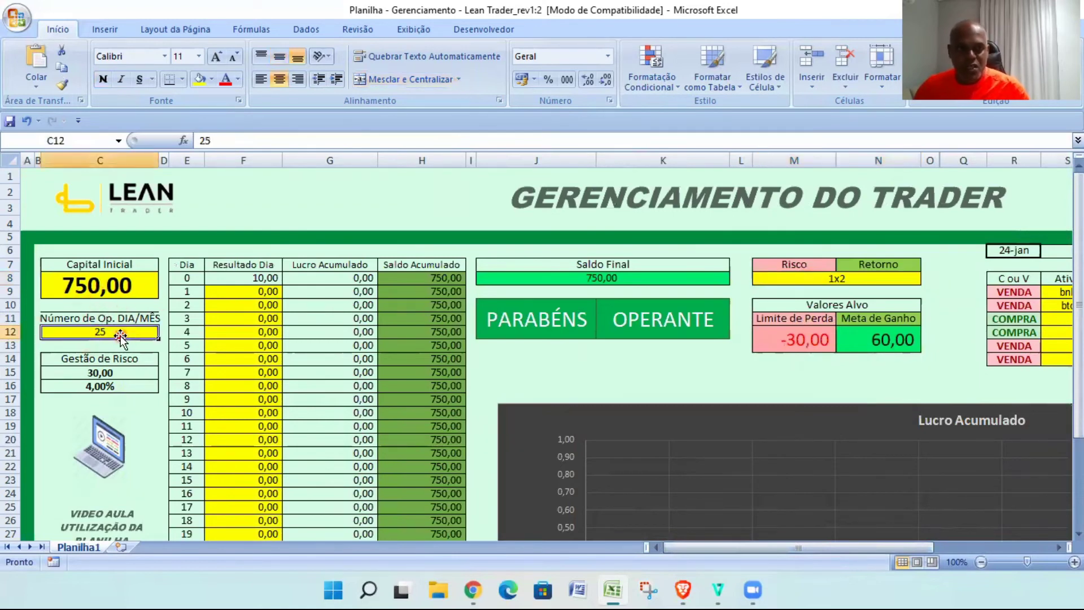
pyautogui.write('20')
pyautogui.press('Return')
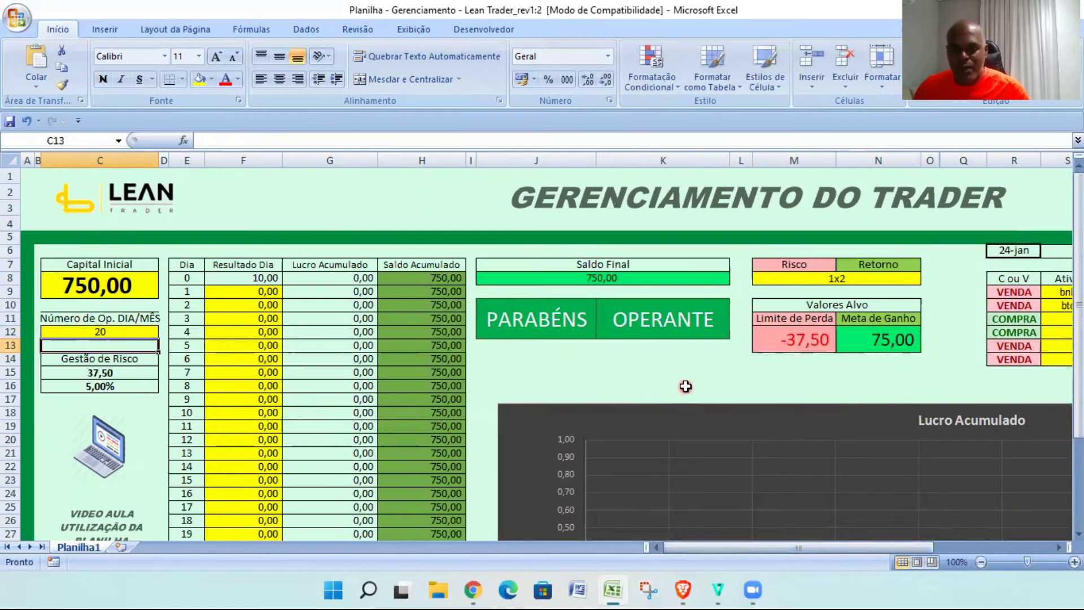
# Enter 14,70 as the Resultado Dia for day 1.
pyautogui.moveTo(733, 550); pyautogui.dragTo(848, 551)
pyautogui.scroll(-1, 817, 431)
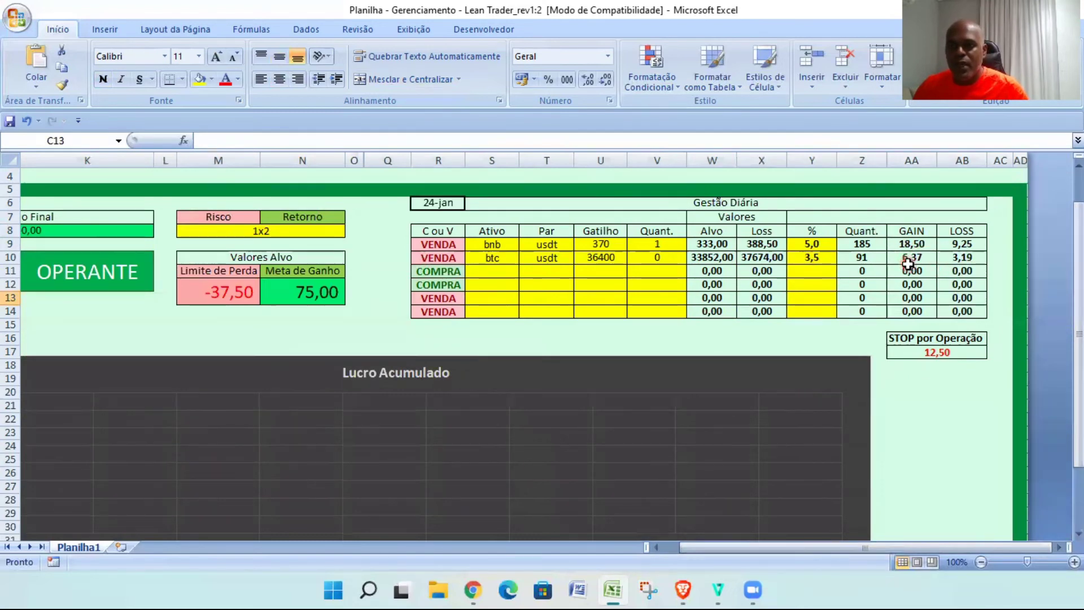
pyautogui.click(851, 546)
pyautogui.moveTo(850, 547); pyautogui.dragTo(792, 557)
pyautogui.click(236, 245)
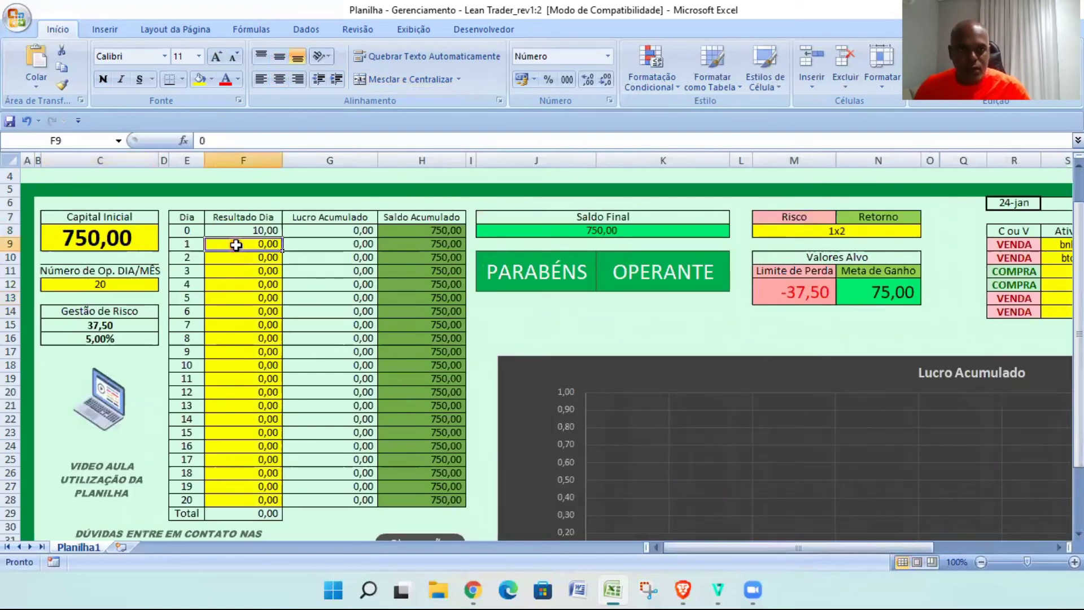
pyautogui.write('14,70')
pyautogui.press('Return')
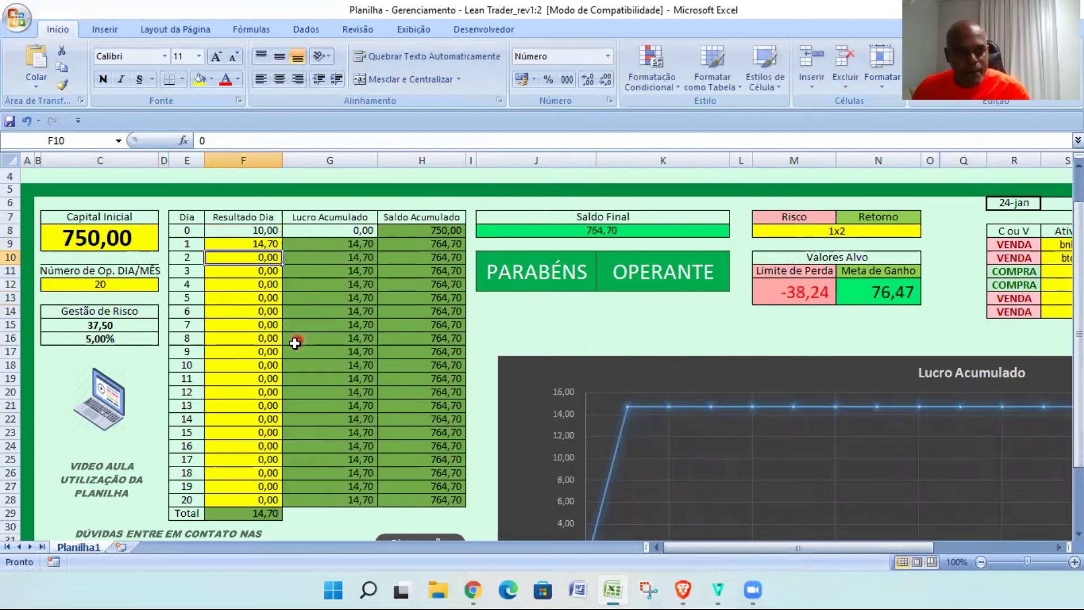
# Examine the updated daily results table, target values and the full Lucro Acumulado chart.
pyautogui.scroll(-2, 296, 342)
pyautogui.scroll(1, 326, 452)
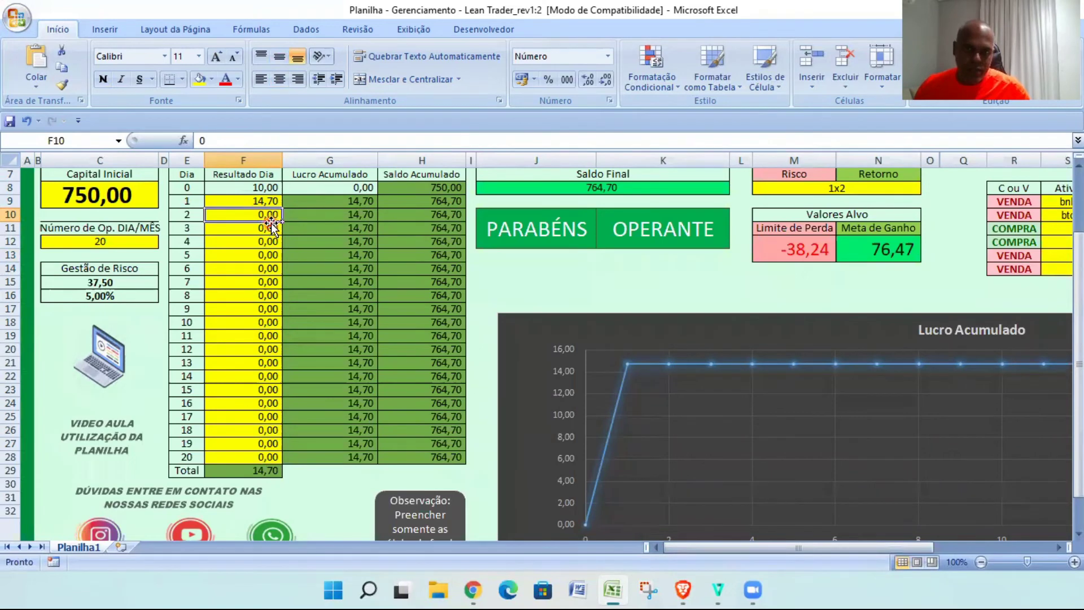
pyautogui.scroll(2, 452, 322)
pyautogui.scroll(-2, 396, 344)
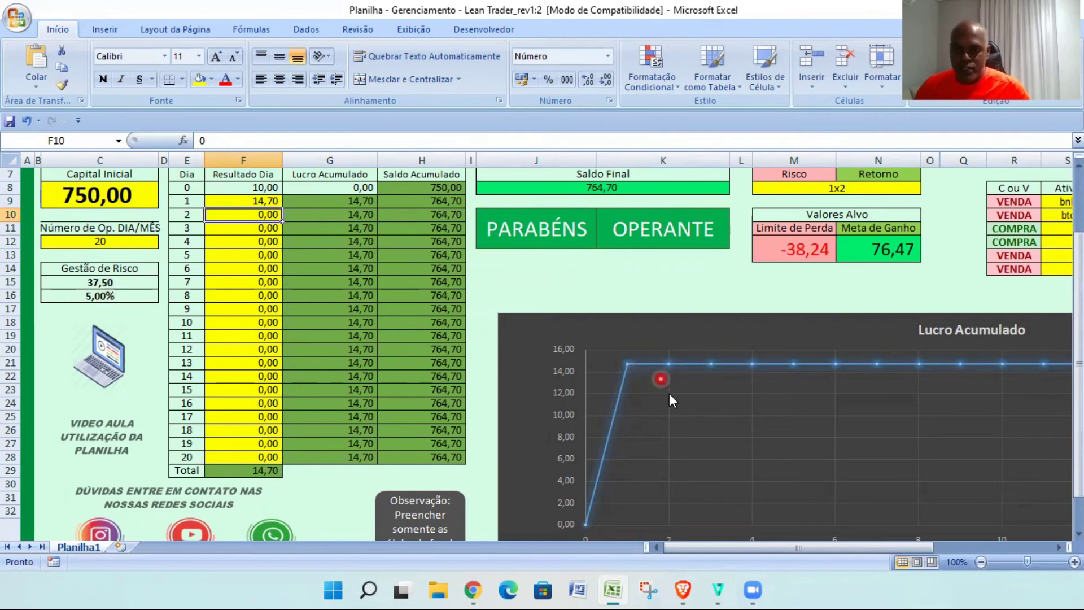
pyautogui.scroll(2, 668, 333)
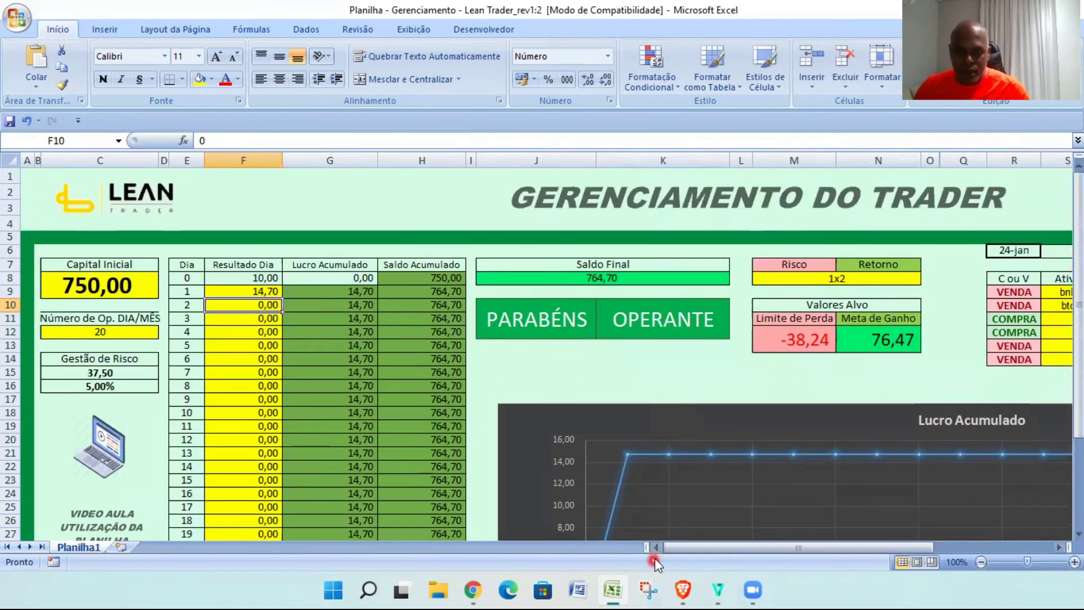
pyautogui.scroll(-3, 751, 477)
pyautogui.scroll(-1, 751, 476)
pyautogui.moveTo(765, 547); pyautogui.dragTo(858, 547)
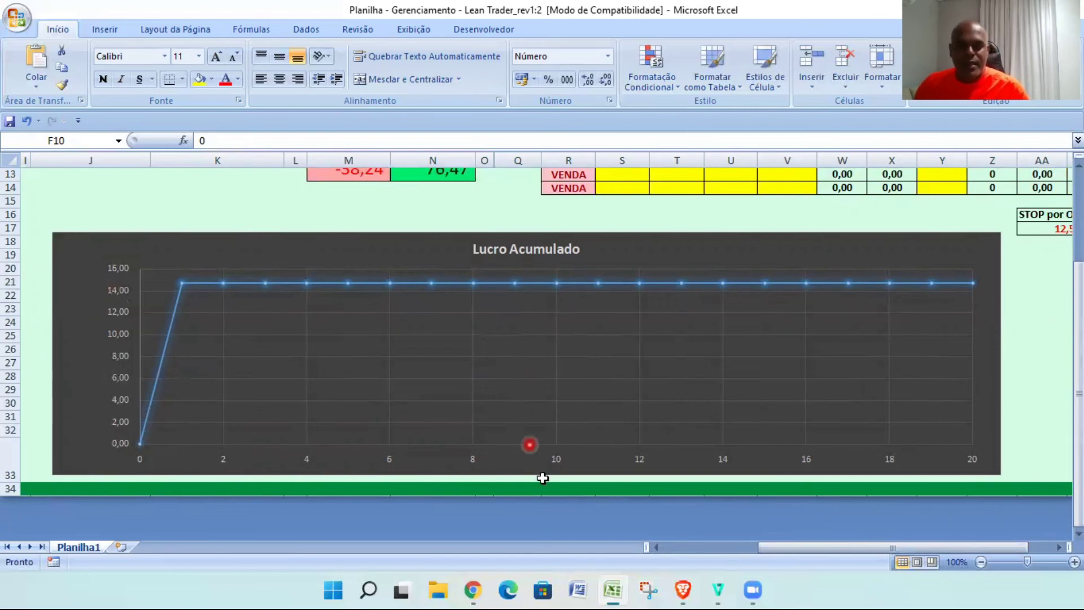
# Review the Gestão Diária trades and STOP por Operação, the accumulated balances, and the contact section below the results table.
pyautogui.moveTo(811, 553); pyautogui.dragTo(853, 552)
pyautogui.moveTo(1079, 409); pyautogui.dragTo(1078, 329)
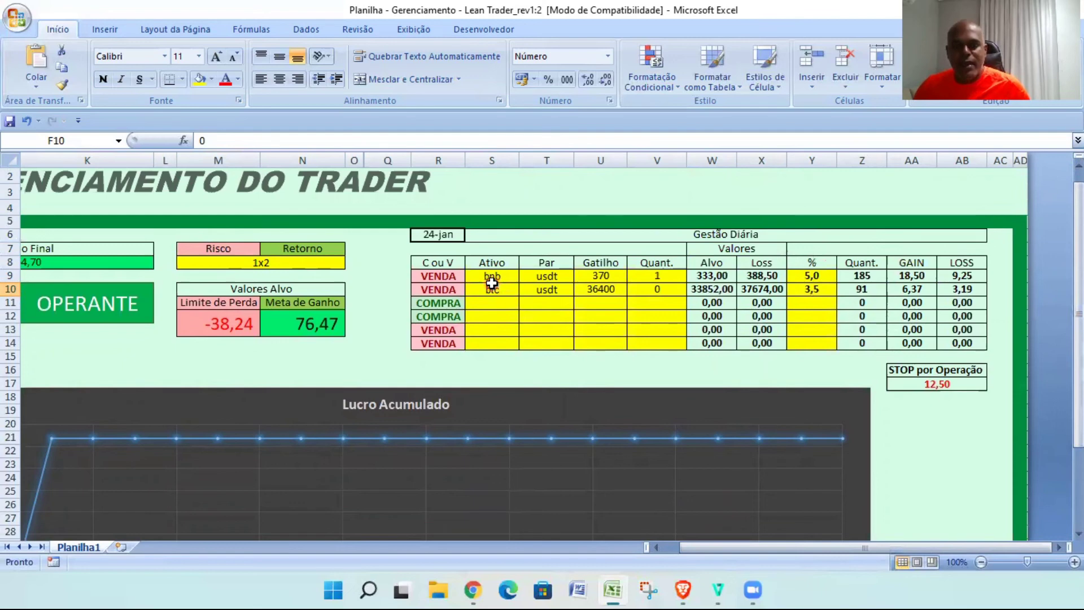
pyautogui.click(529, 292)
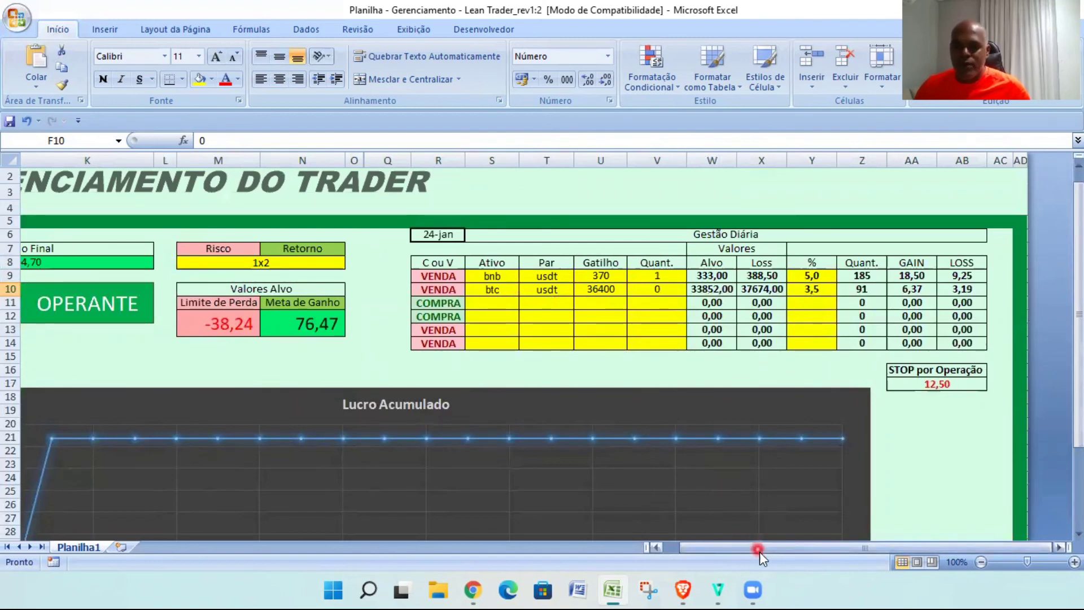
pyautogui.moveTo(762, 550); pyautogui.dragTo(737, 550)
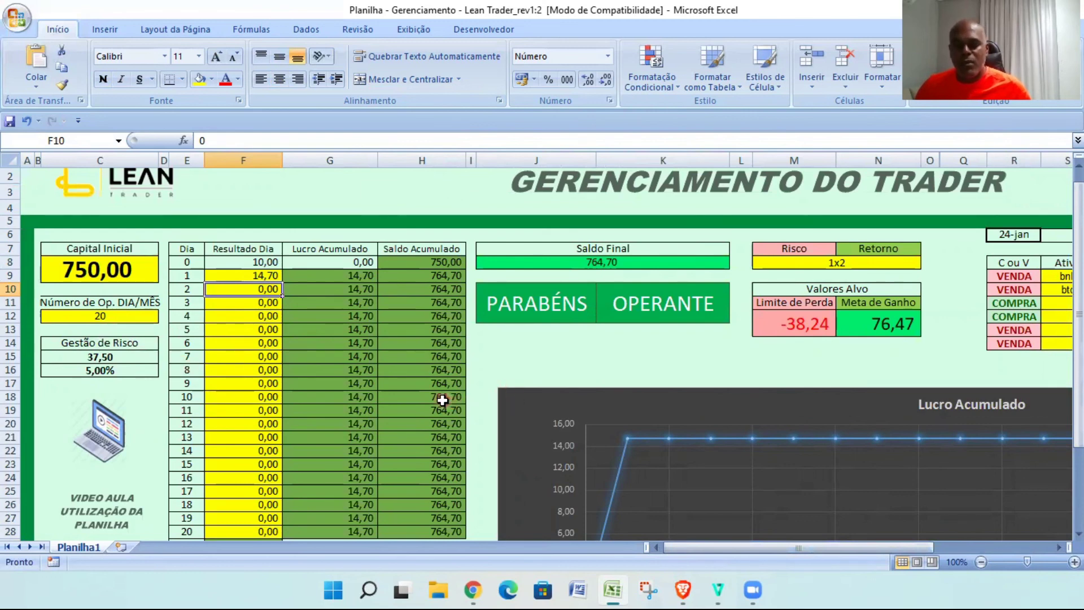
pyautogui.moveTo(804, 546); pyautogui.dragTo(930, 541)
pyautogui.moveTo(1080, 336); pyautogui.dragTo(1081, 348)
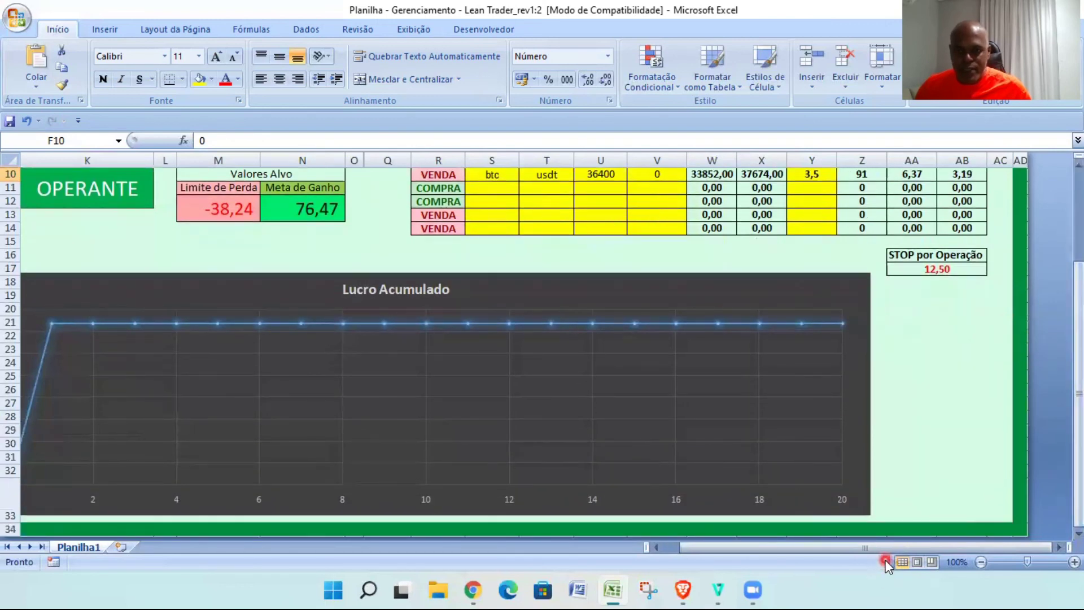
pyautogui.moveTo(718, 546); pyautogui.dragTo(618, 539)
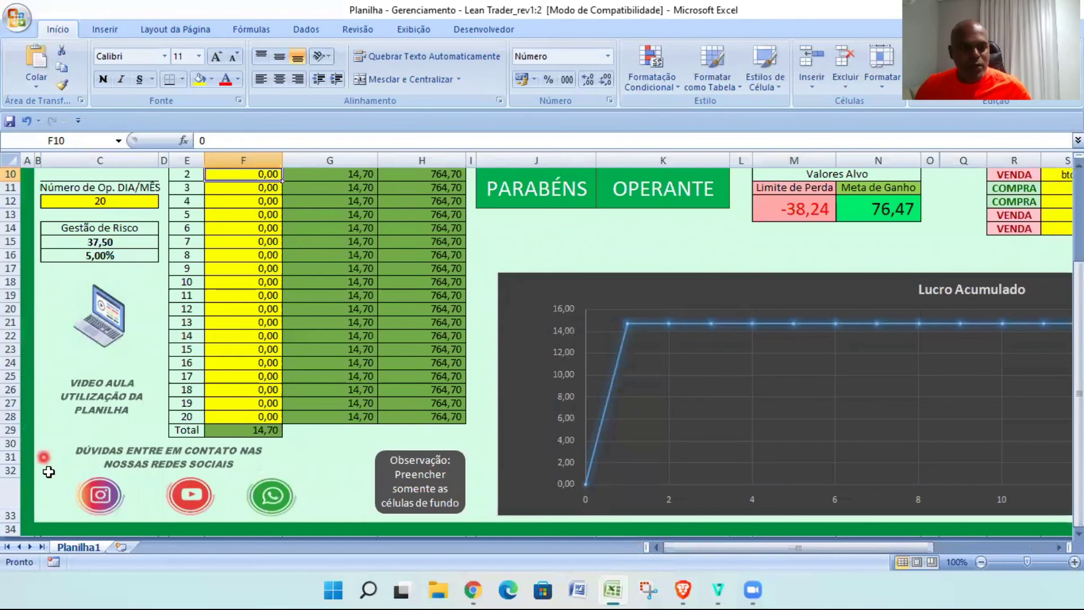